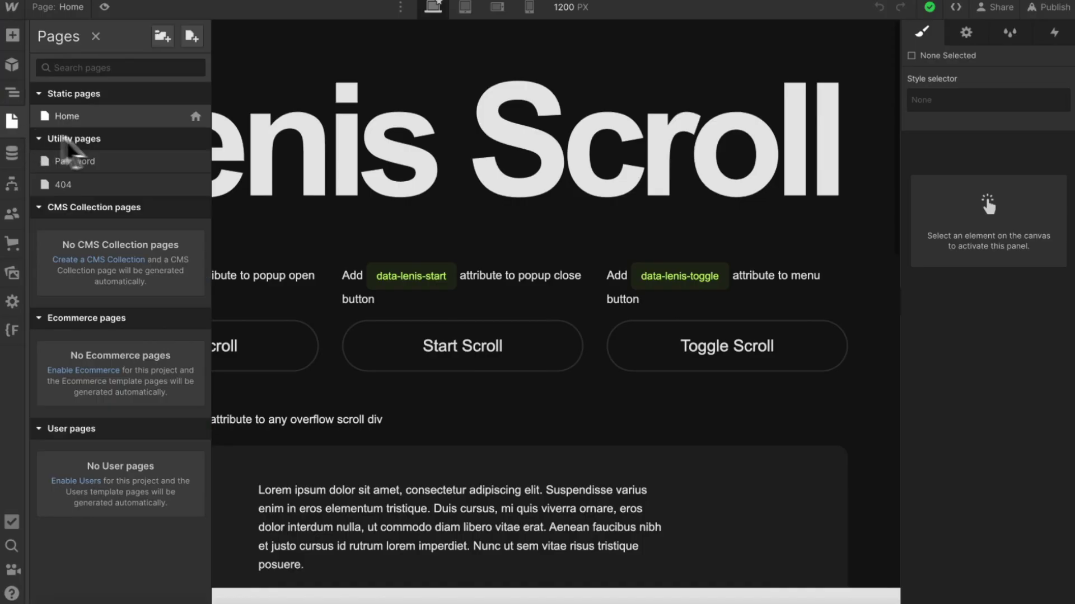
{"action": "left_click", "coordinate": [194, 116]}
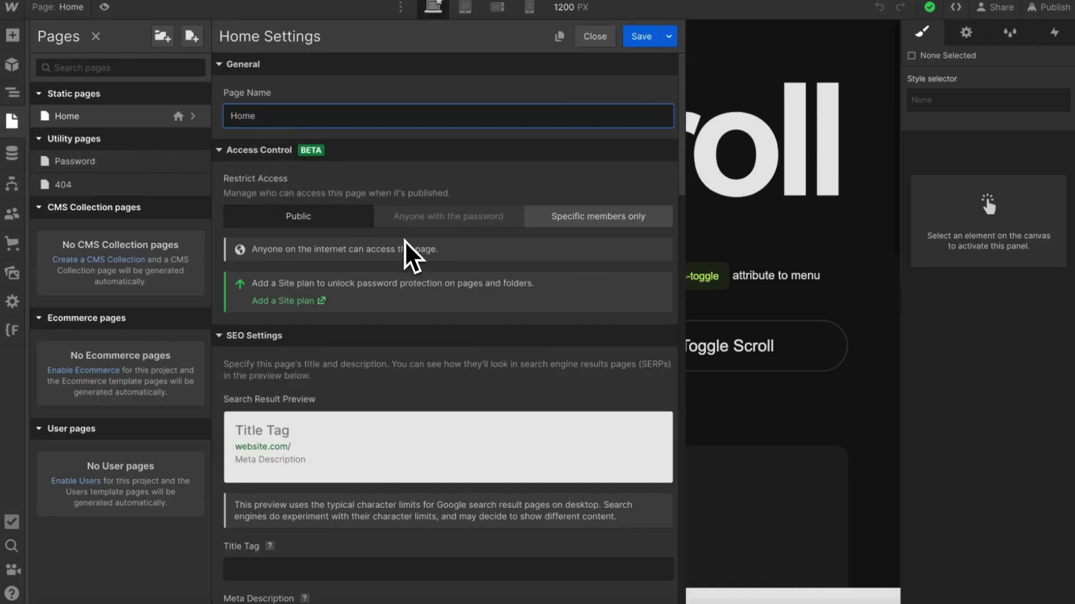
{"action": "scroll", "coordinate": [412, 255], "scroll_direction": "down", "scroll_amount": 15}
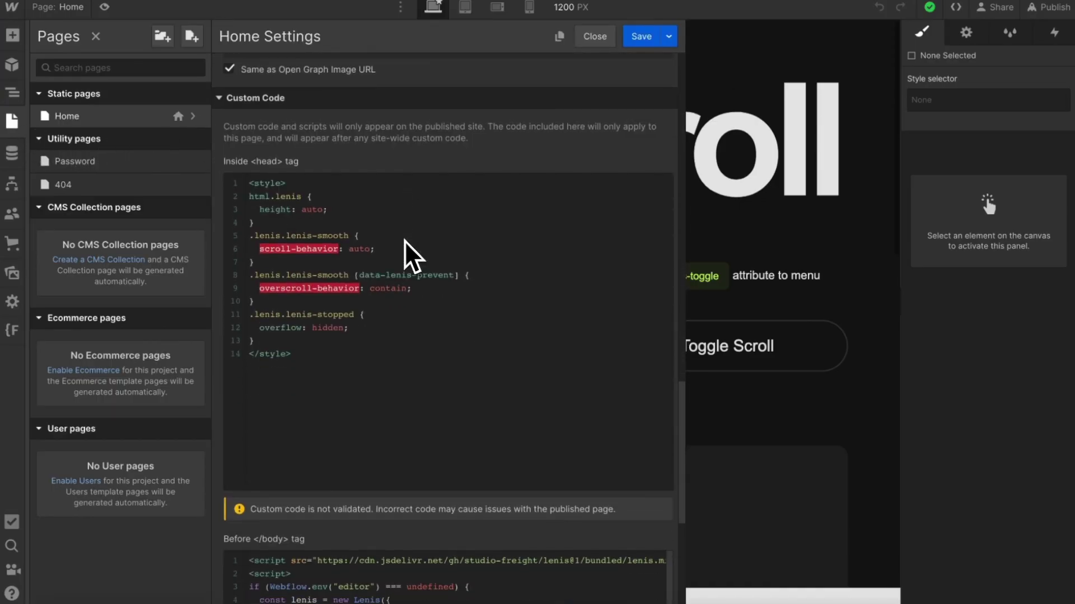
{"action": "scroll", "coordinate": [411, 254], "scroll_direction": "down", "scroll_amount": 1}
{"action": "left_click_drag", "start_coordinate": [392, 314], "coordinate": [212, 90]}
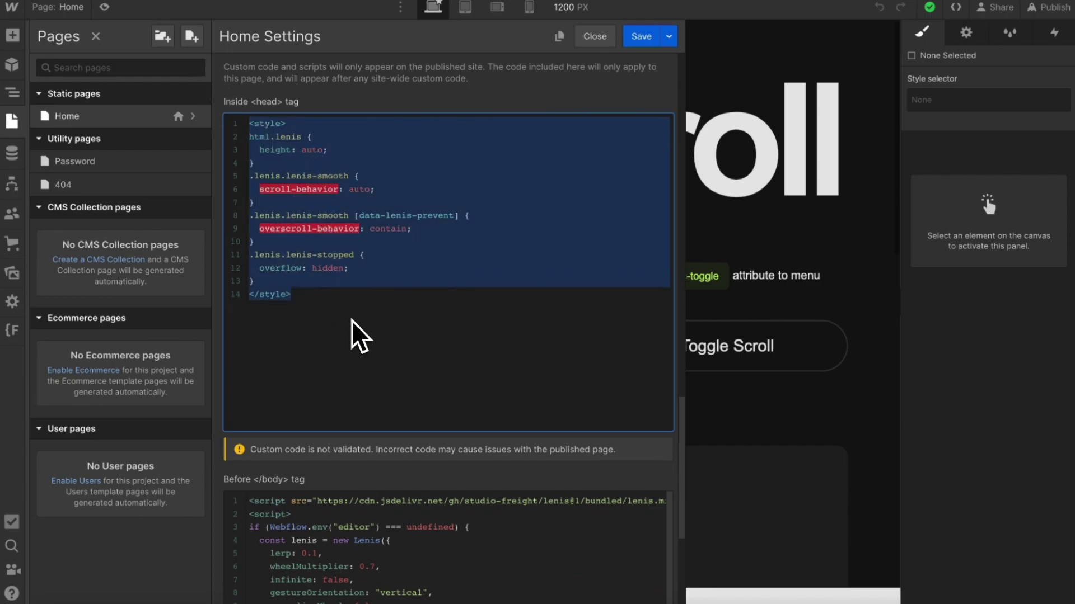
{"action": "scroll", "coordinate": [353, 336], "scroll_direction": "down", "scroll_amount": 8}
{"action": "left_click_drag", "start_coordinate": [249, 297], "coordinate": [415, 480]}
{"action": "left_click", "coordinate": [351, 489]}
{"action": "scroll", "coordinate": [351, 425], "scroll_direction": "up", "scroll_amount": 5}
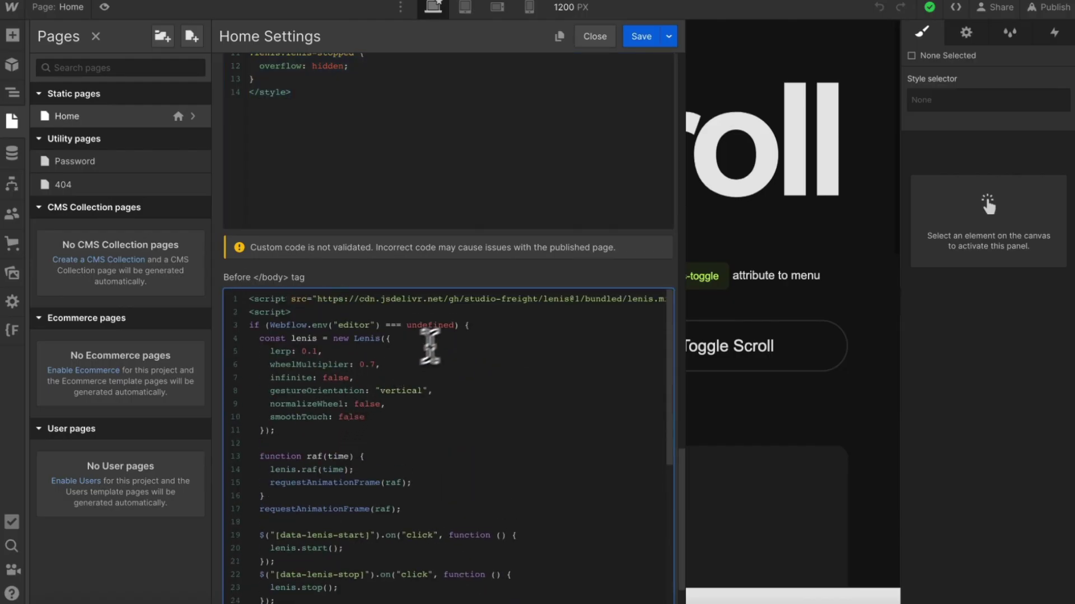
{"action": "left_click_drag", "start_coordinate": [464, 326], "coordinate": [242, 329]}
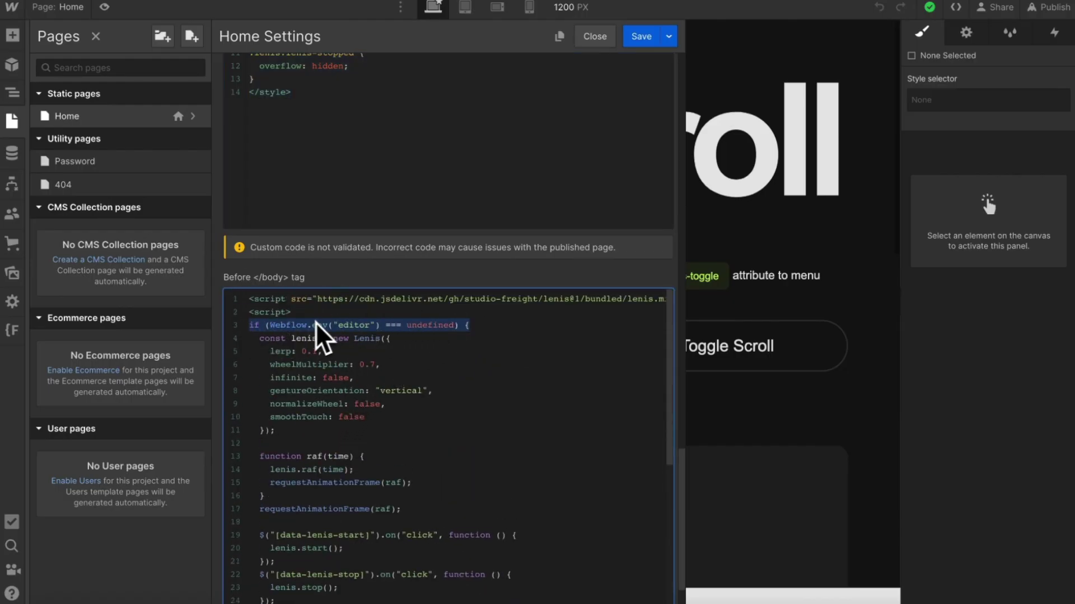
{"action": "scroll", "coordinate": [503, 269], "scroll_direction": "down", "scroll_amount": 2}
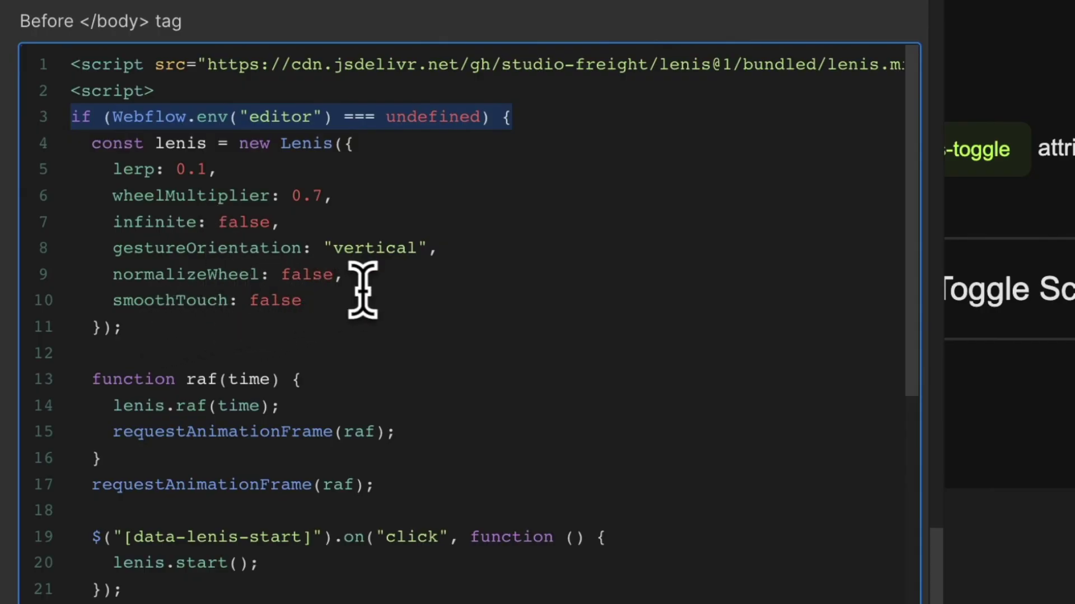
{"action": "left_click_drag", "start_coordinate": [360, 296], "coordinate": [49, 178]}
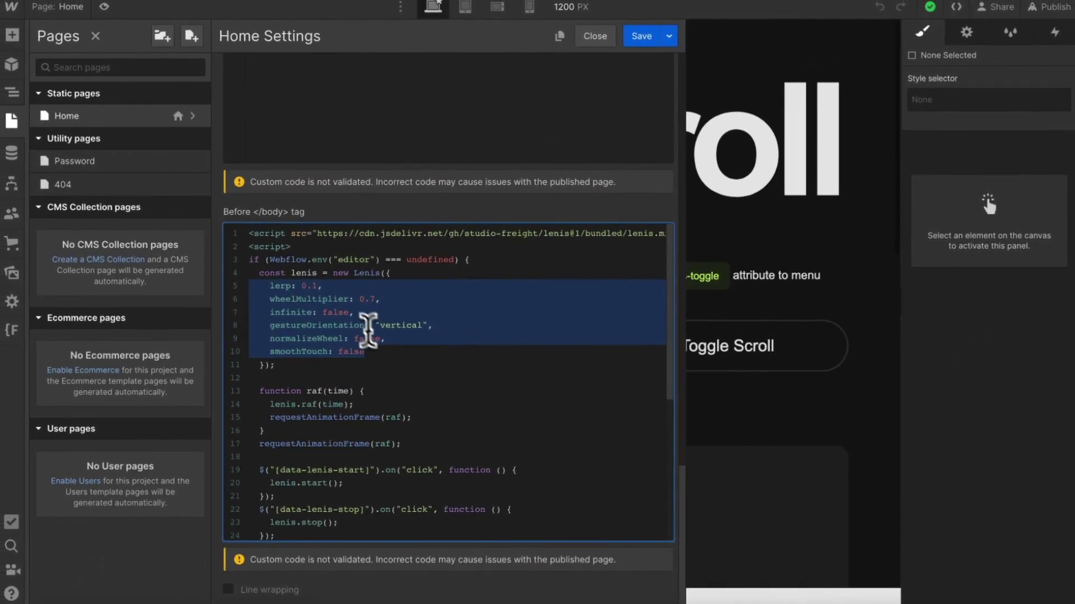
{"action": "scroll", "coordinate": [401, 383], "scroll_direction": "down", "scroll_amount": 2}
{"action": "scroll", "coordinate": [401, 392], "scroll_direction": "down", "scroll_amount": 2}
{"action": "left_click_drag", "start_coordinate": [344, 308], "coordinate": [275, 311]}
{"action": "left_click_drag", "start_coordinate": [339, 348], "coordinate": [275, 350]}
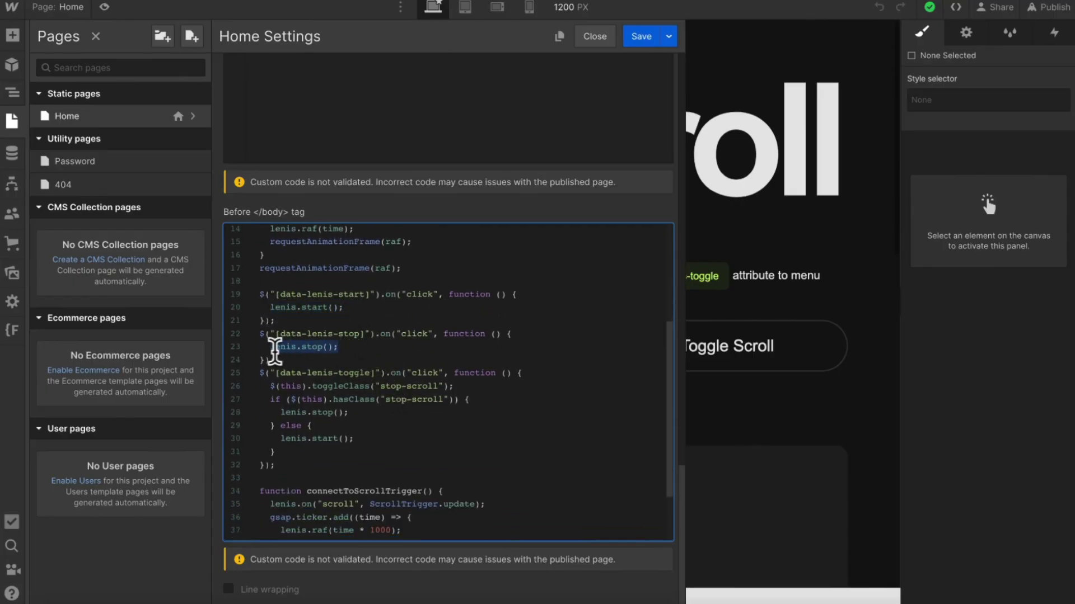
{"action": "scroll", "coordinate": [313, 364], "scroll_direction": "down", "scroll_amount": 2}
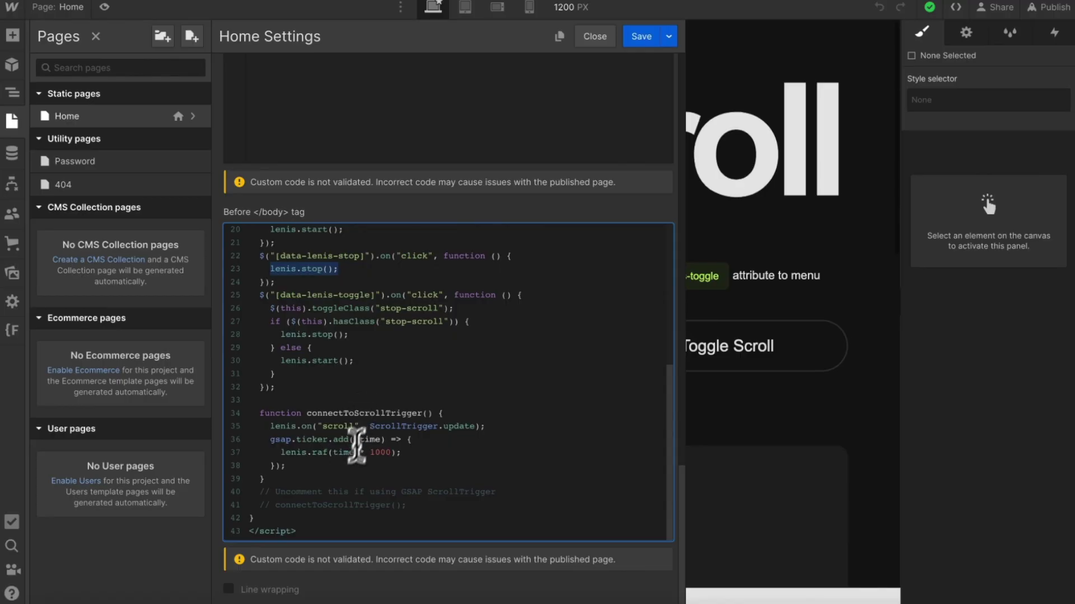
{"action": "left_click_drag", "start_coordinate": [407, 505], "coordinate": [246, 420]}
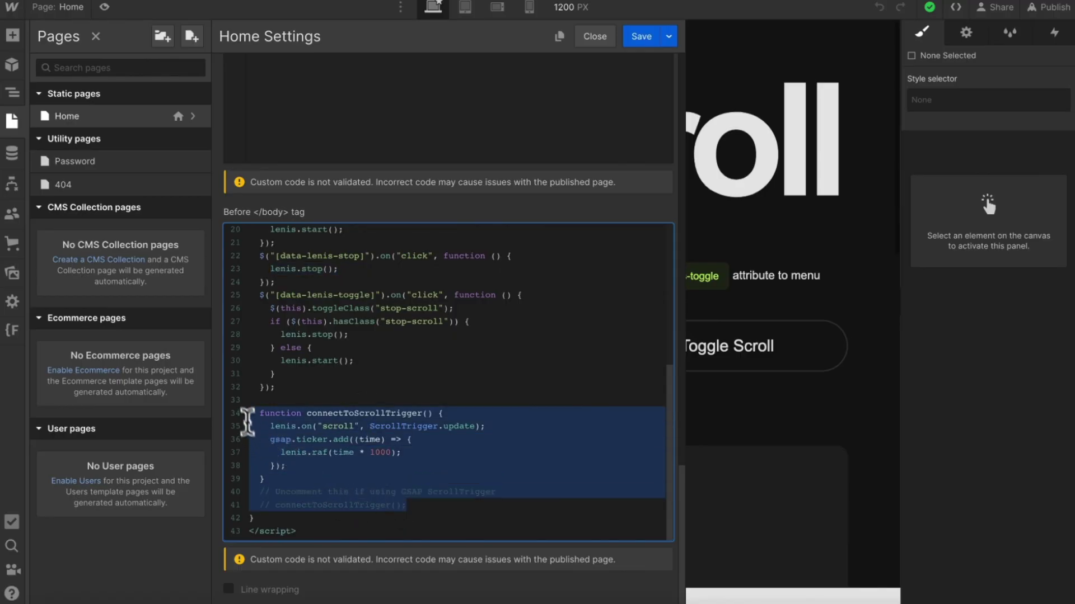
{"action": "left_click", "coordinate": [276, 492]}
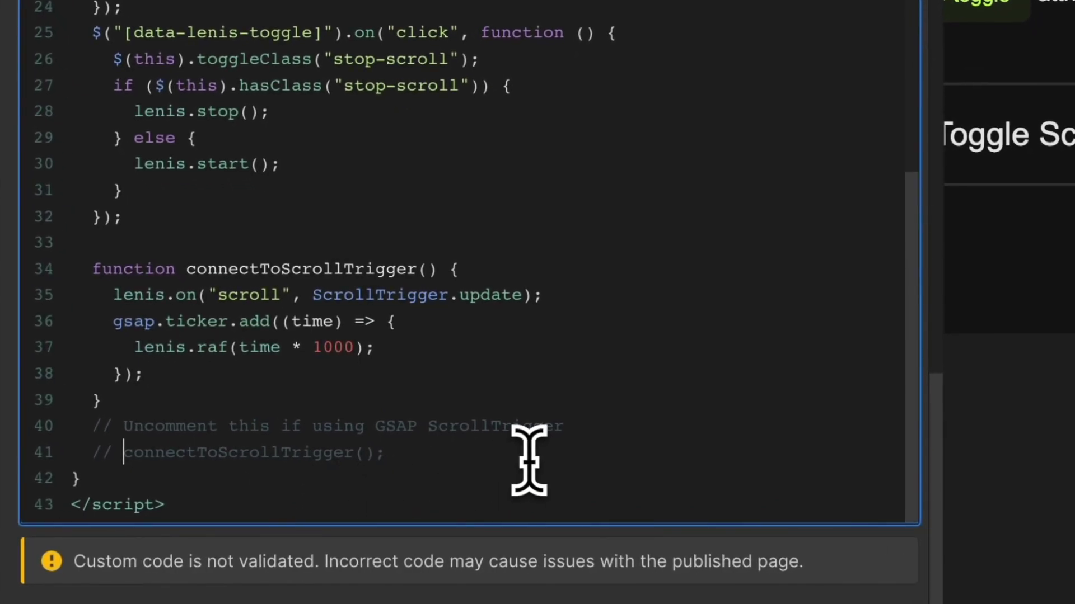
{"action": "key", "text": "BackSpace"}
{"action": "key", "text": "BackSpace"}
{"action": "key", "text": "BackSpace"}
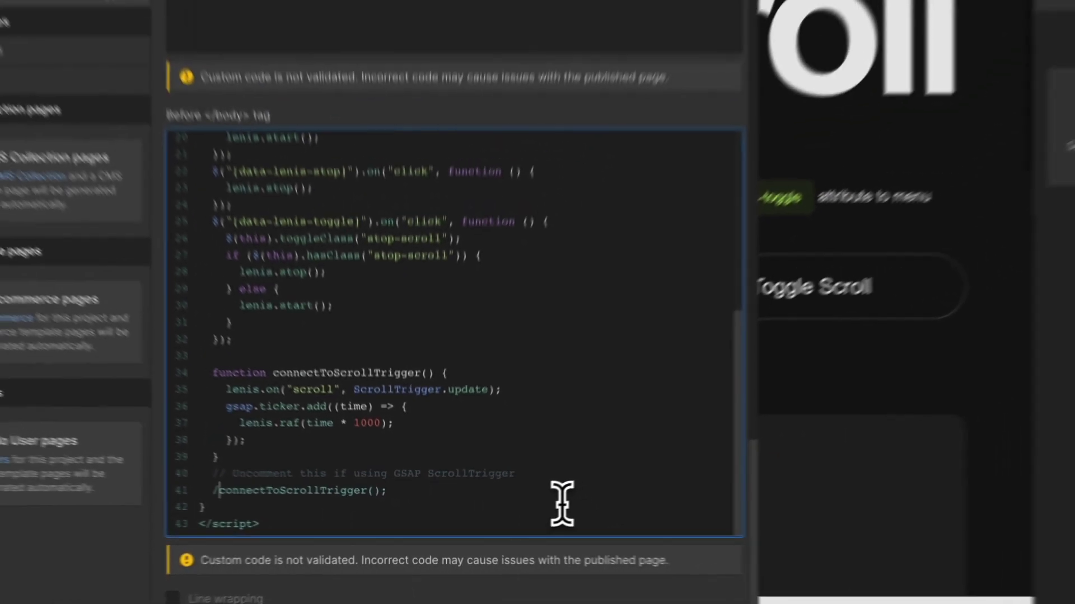
{"action": "type", "text": "//"}
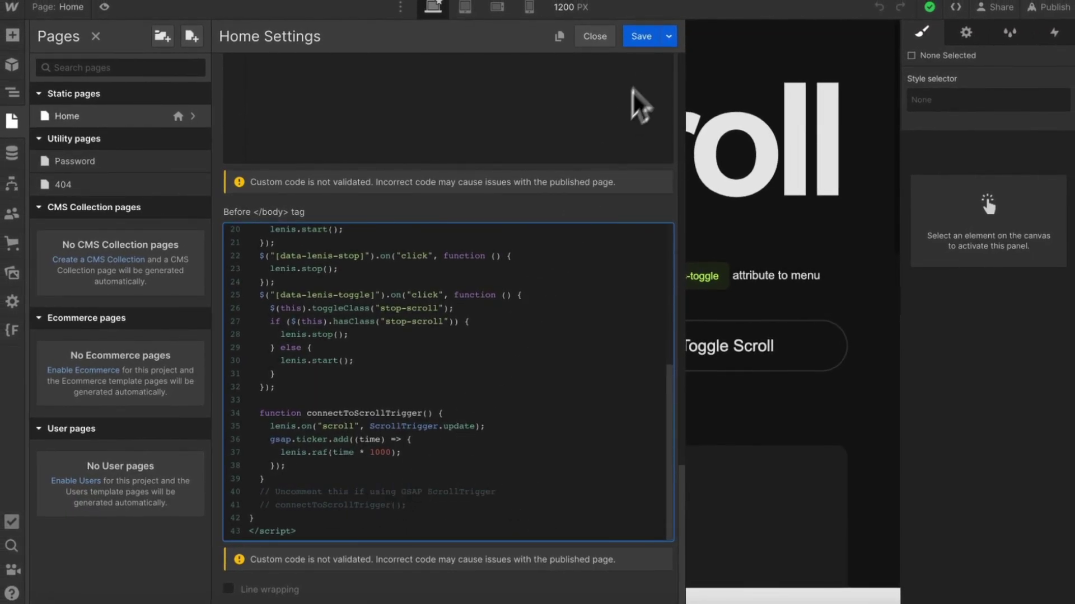
{"action": "left_click", "coordinate": [641, 37]}
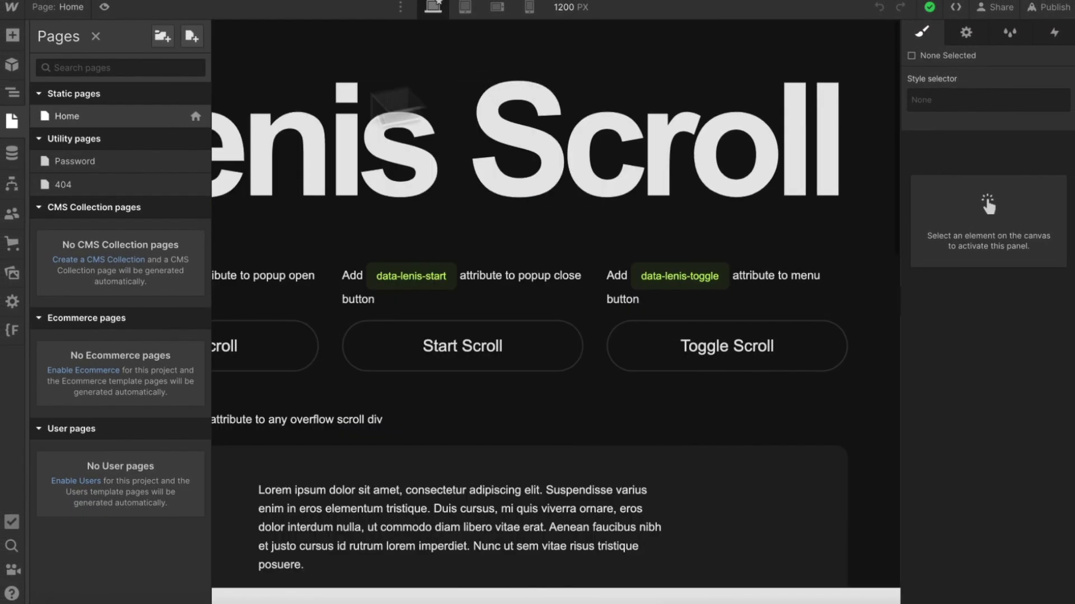
- Check the data-lenis-stop custom attribute on the Stop Scroll button
{"action": "left_click", "coordinate": [17, 123]}
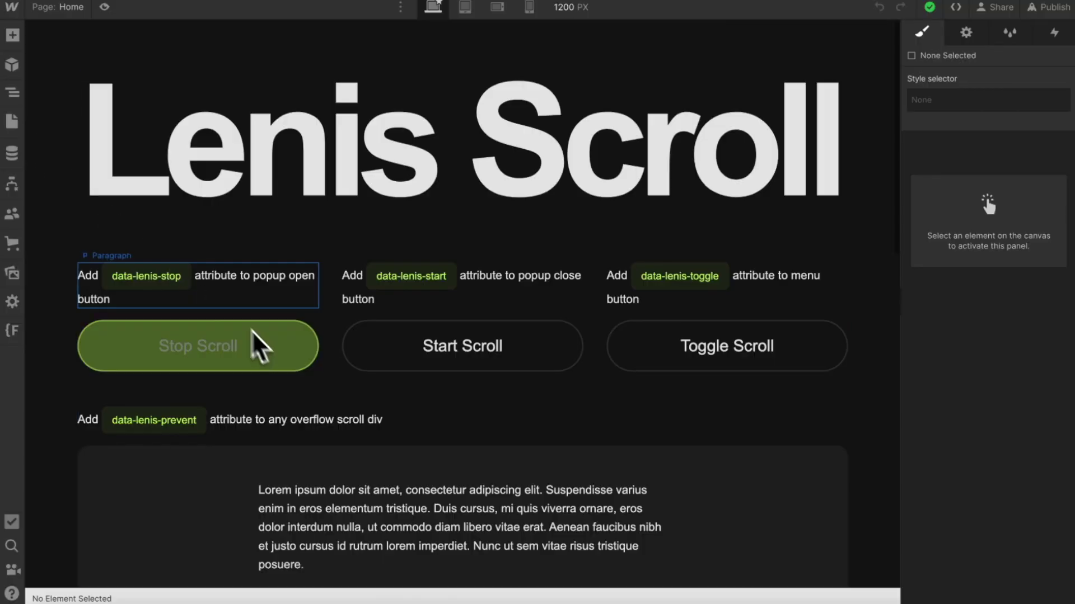
{"action": "left_click", "coordinate": [151, 280]}
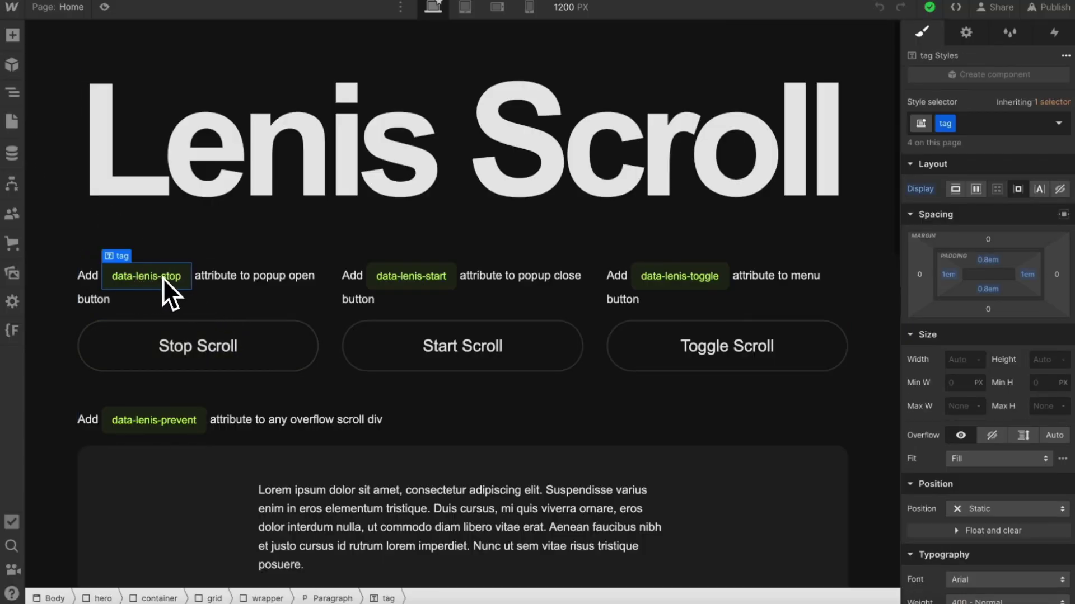
{"action": "left_click", "coordinate": [153, 346]}
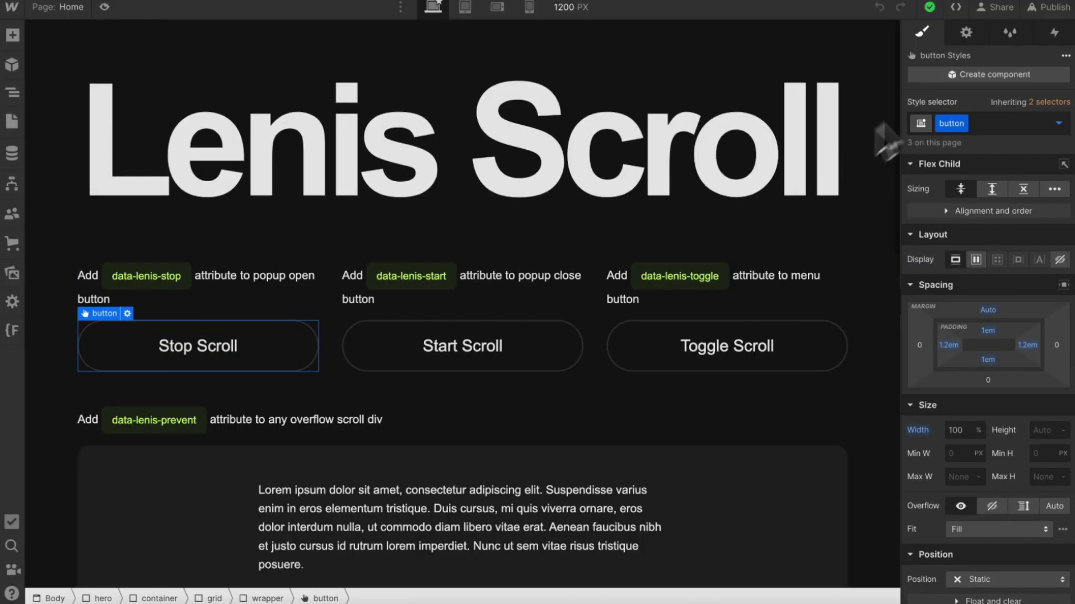
{"action": "left_click", "coordinate": [965, 33]}
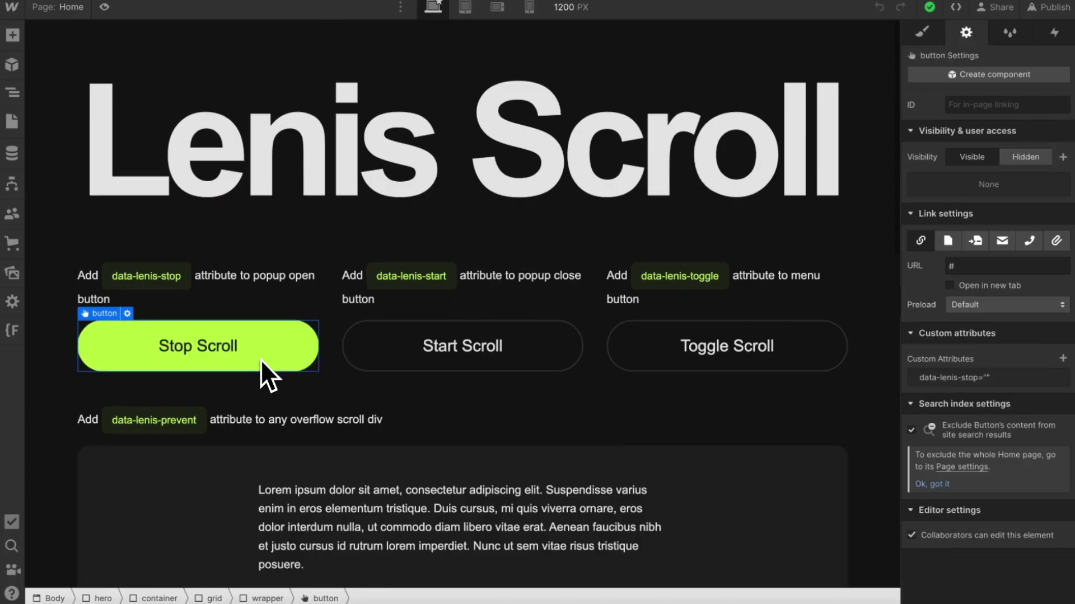
{"action": "left_click", "coordinate": [986, 379]}
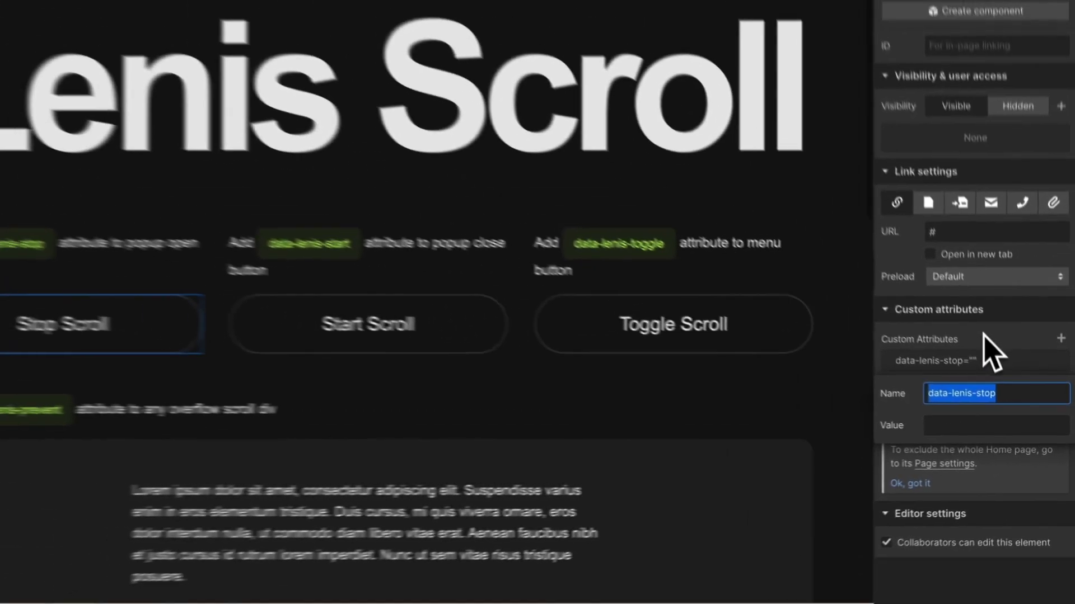
{"action": "left_click", "coordinate": [913, 235]}
- Check the data-lenis-start custom attribute on the Start Scroll button
{"action": "left_click", "coordinate": [490, 336]}
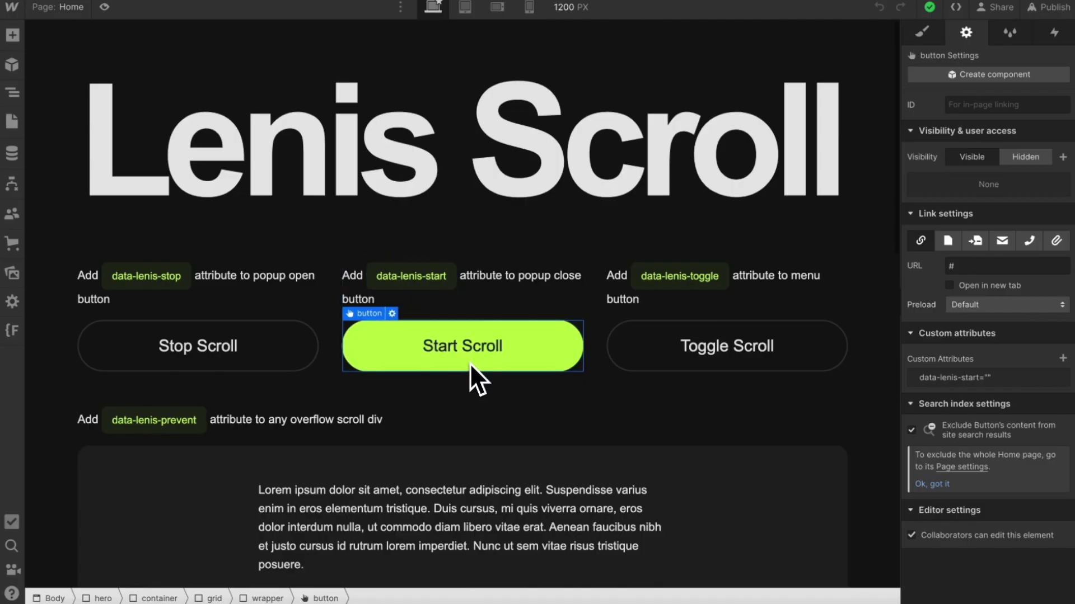
{"action": "left_click", "coordinate": [983, 384]}
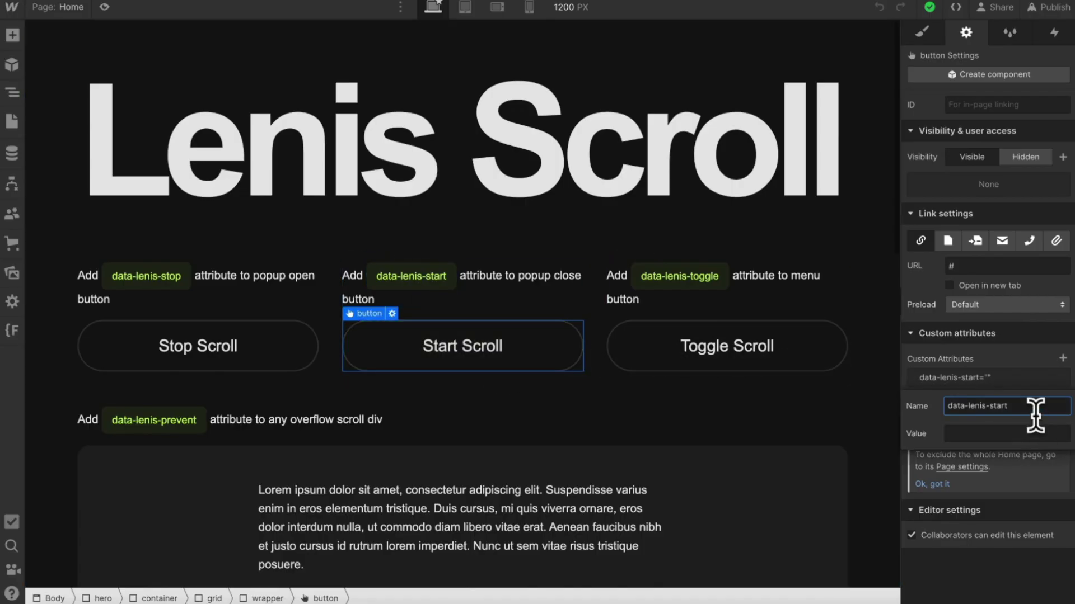
{"action": "left_click_drag", "start_coordinate": [1036, 415], "coordinate": [864, 403]}
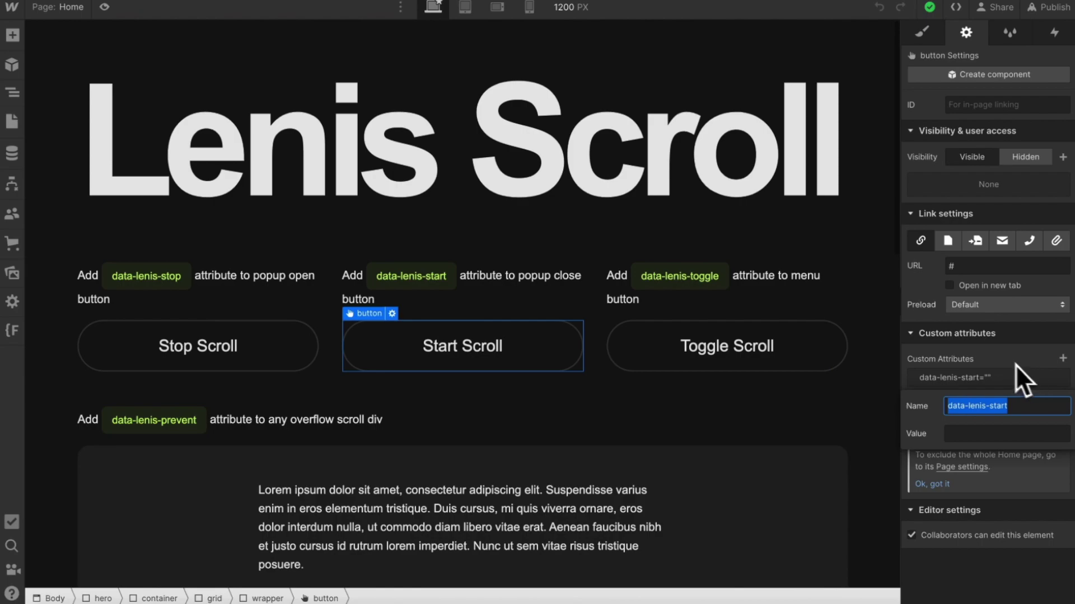
{"action": "key", "text": "Escape"}
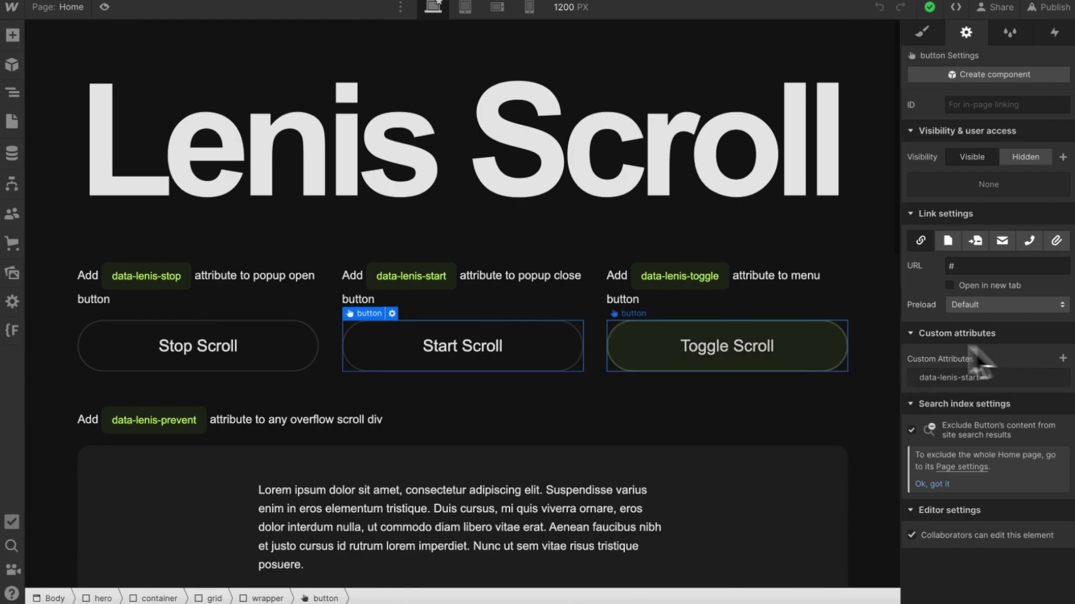
- Give the Toggle Scroll button the data-lenis-toggle custom attribute
{"action": "left_click", "coordinate": [646, 337]}
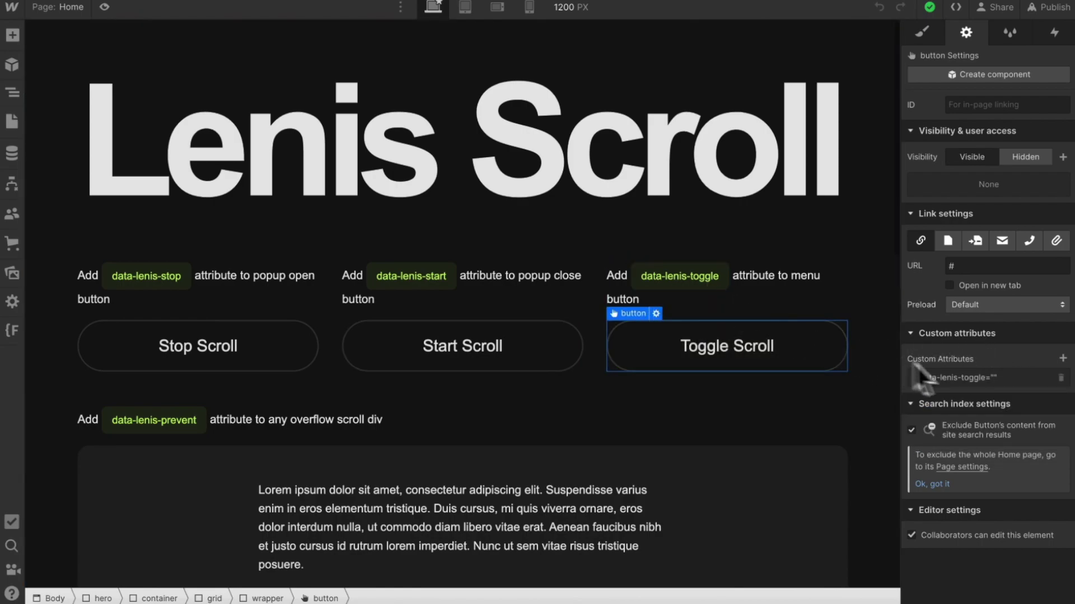
{"action": "left_click", "coordinate": [962, 377]}
{"action": "left_click_drag", "start_coordinate": [1047, 407], "coordinate": [887, 407]}
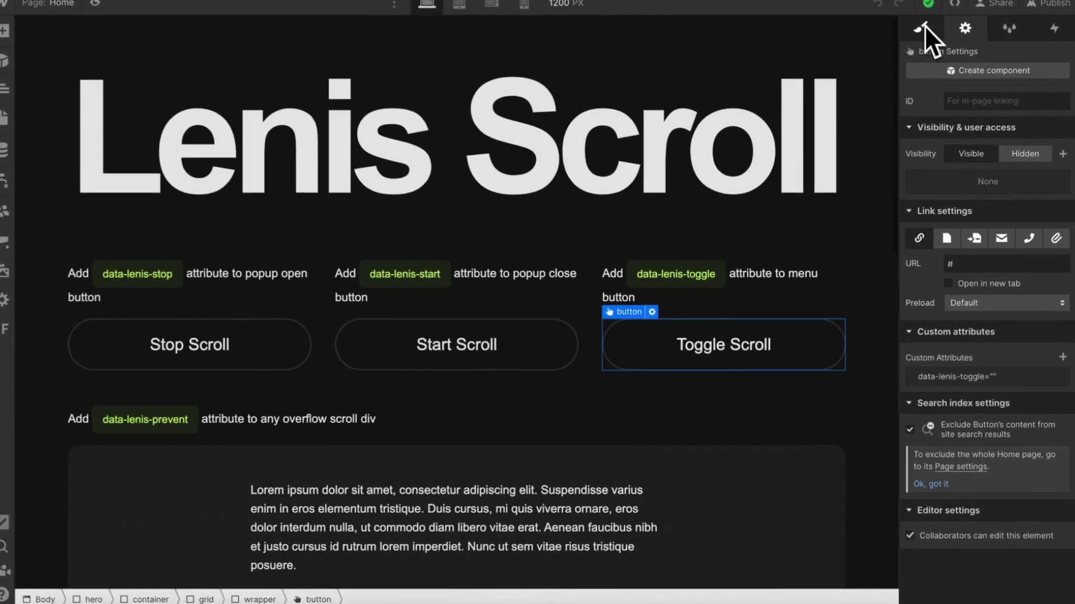
{"action": "left_click", "coordinate": [924, 29]}
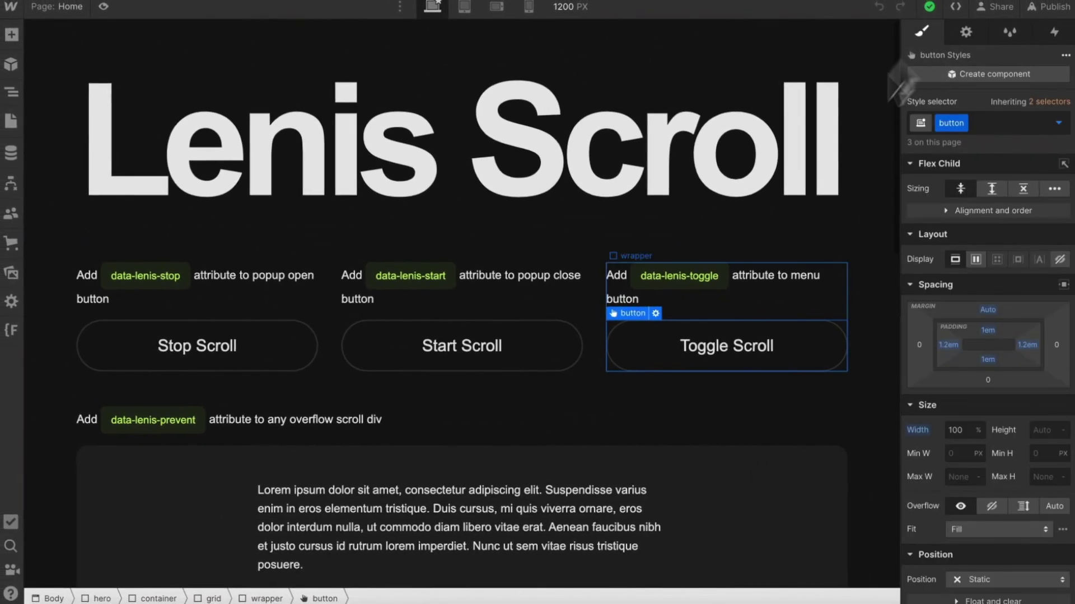
- Set the overflow scroll div's Overflow to Scroll so its text scrolls
{"action": "left_click", "coordinate": [700, 476]}
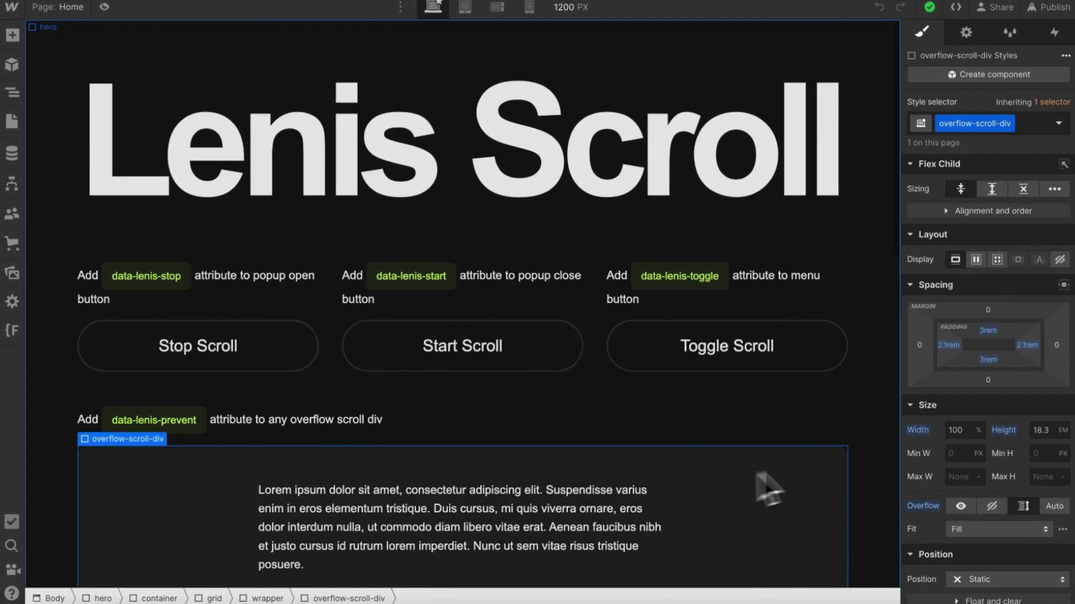
{"action": "left_click", "coordinate": [1022, 505]}
{"action": "scroll", "coordinate": [853, 362], "scroll_direction": "down", "scroll_amount": 5}
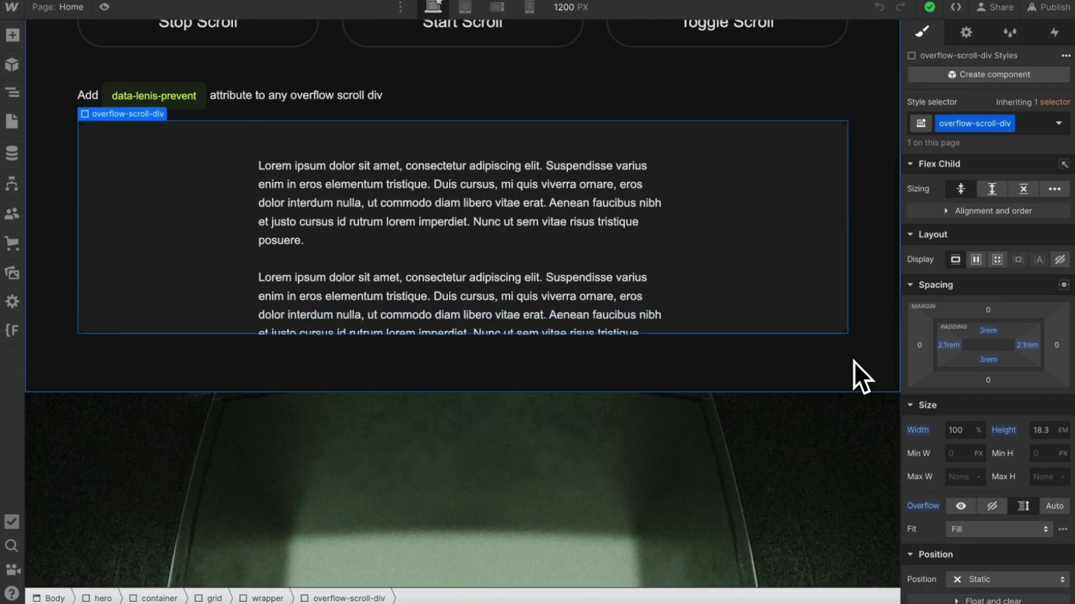
{"action": "scroll", "coordinate": [854, 361], "scroll_direction": "up", "scroll_amount": 1}
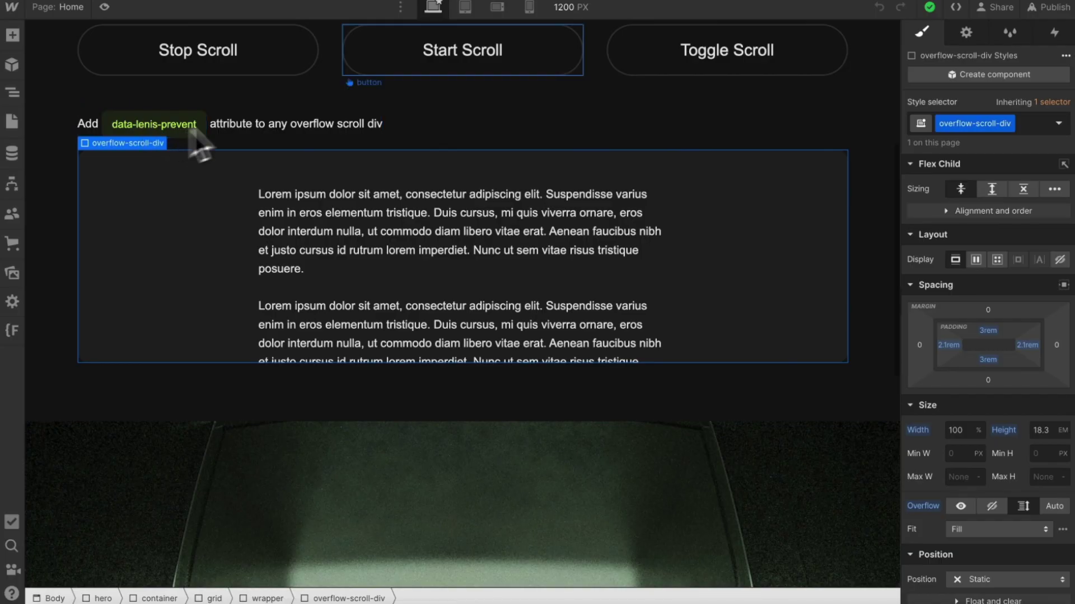
- Verify the div carries the data-lenis-prevent attribute, then return to its style properties
{"action": "left_click", "coordinate": [966, 32]}
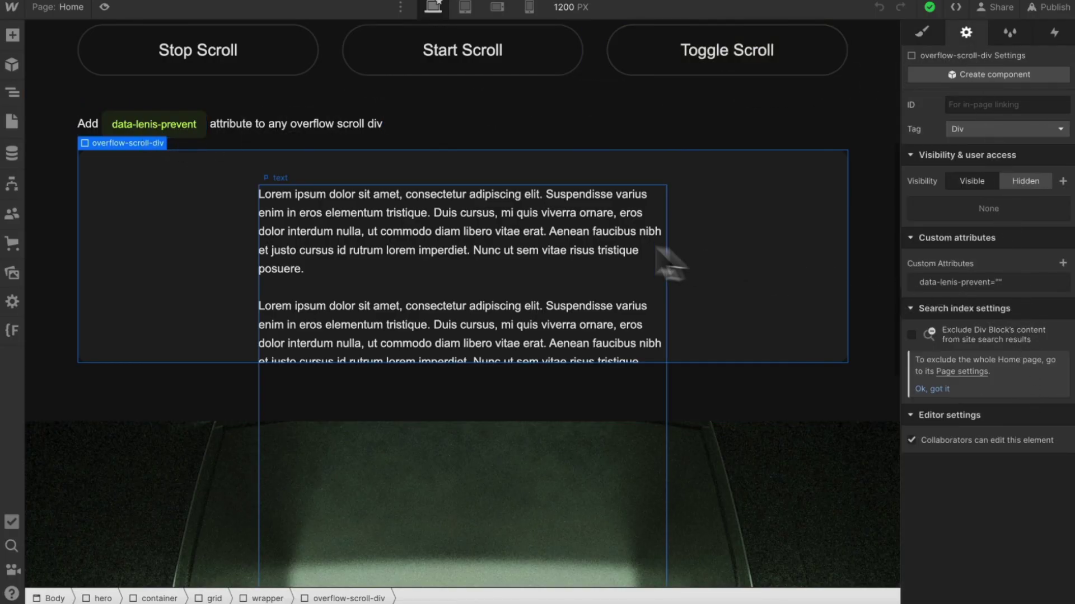
{"action": "scroll", "coordinate": [582, 252], "scroll_direction": "down", "scroll_amount": 2}
{"action": "scroll", "coordinate": [583, 252], "scroll_direction": "up", "scroll_amount": 2}
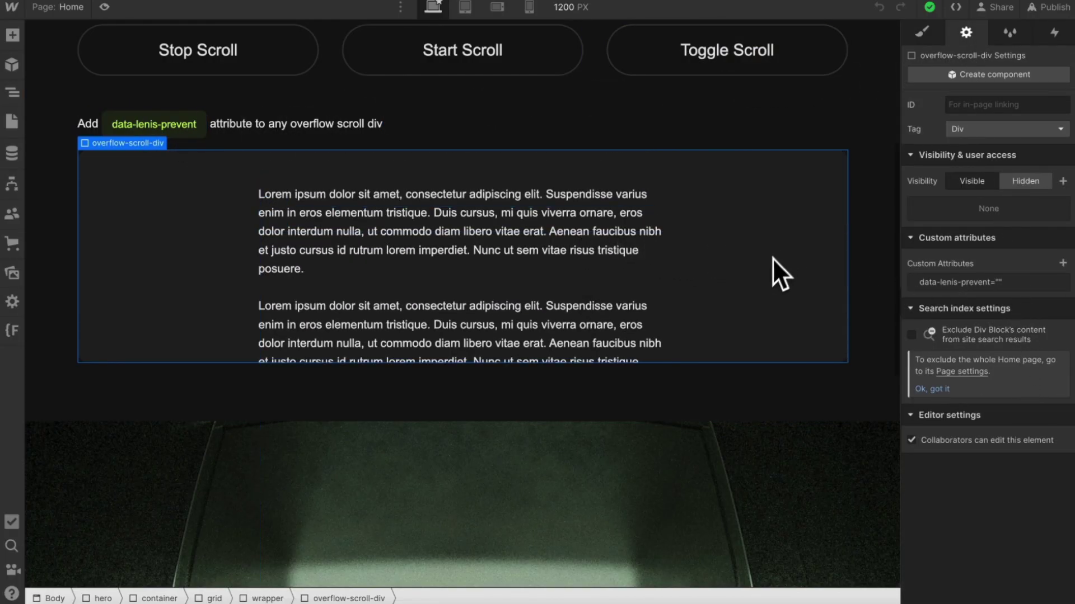
{"action": "scroll", "coordinate": [770, 266], "scroll_direction": "down", "scroll_amount": 2}
{"action": "scroll", "coordinate": [769, 269], "scroll_direction": "up", "scroll_amount": 2}
{"action": "scroll", "coordinate": [769, 269], "scroll_direction": "down", "scroll_amount": 2}
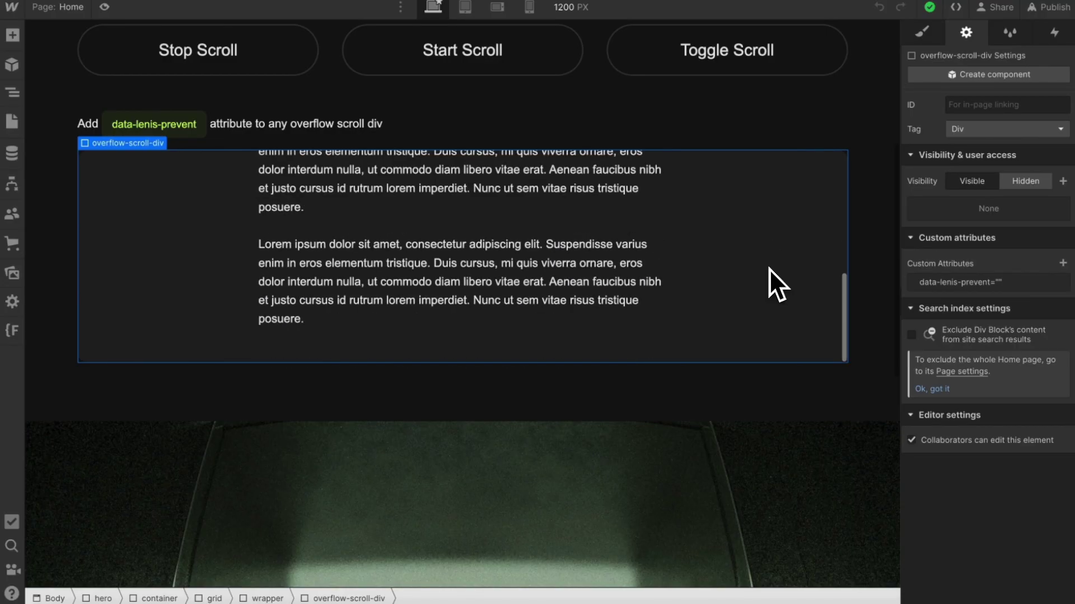
{"action": "scroll", "coordinate": [857, 244], "scroll_direction": "up", "scroll_amount": 5}
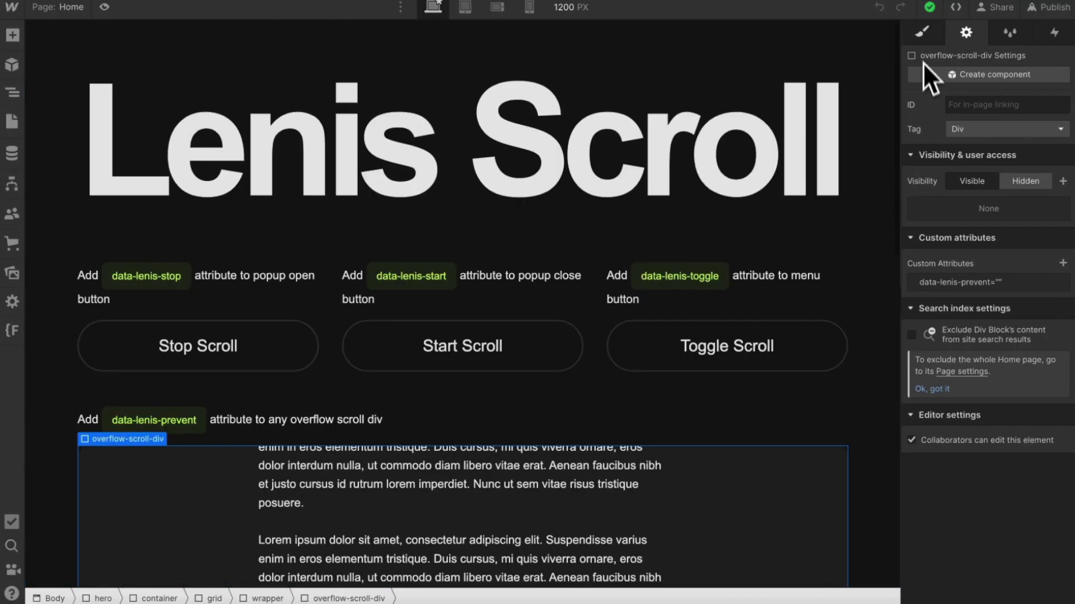
{"action": "left_click", "coordinate": [923, 32]}
- Open the Home page settings and highlight the lerp value in the Lenis custom code
{"action": "left_click", "coordinate": [12, 121]}
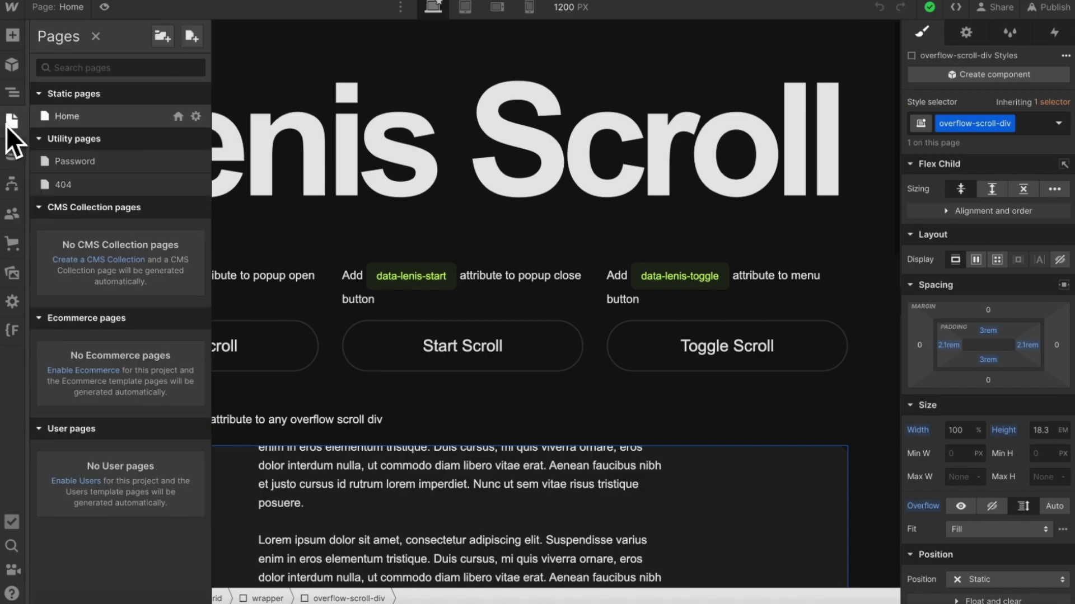
{"action": "left_click", "coordinate": [192, 116]}
{"action": "scroll", "coordinate": [405, 333], "scroll_direction": "down", "scroll_amount": 10}
{"action": "scroll", "coordinate": [406, 334], "scroll_direction": "down", "scroll_amount": 8}
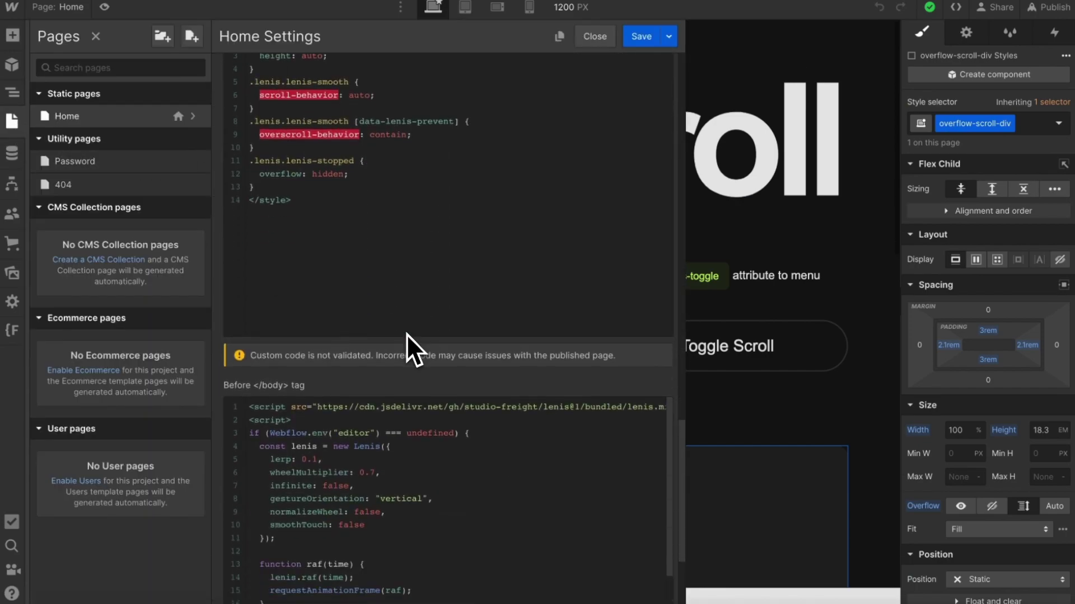
{"action": "left_click_drag", "start_coordinate": [333, 284], "coordinate": [279, 285]}
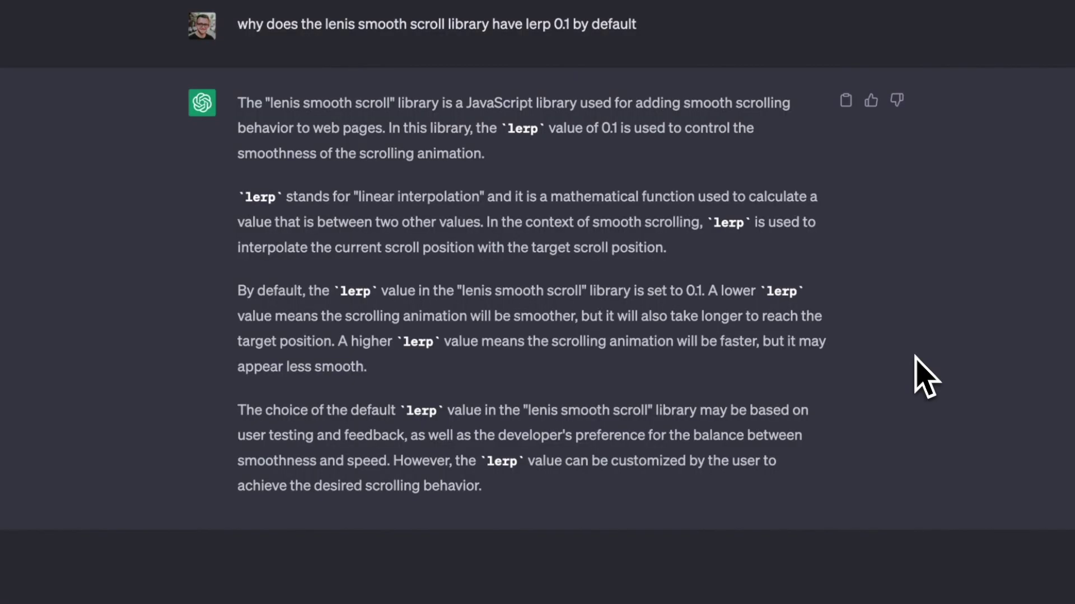
{"action": "left_click_drag", "start_coordinate": [638, 24], "coordinate": [244, 31]}
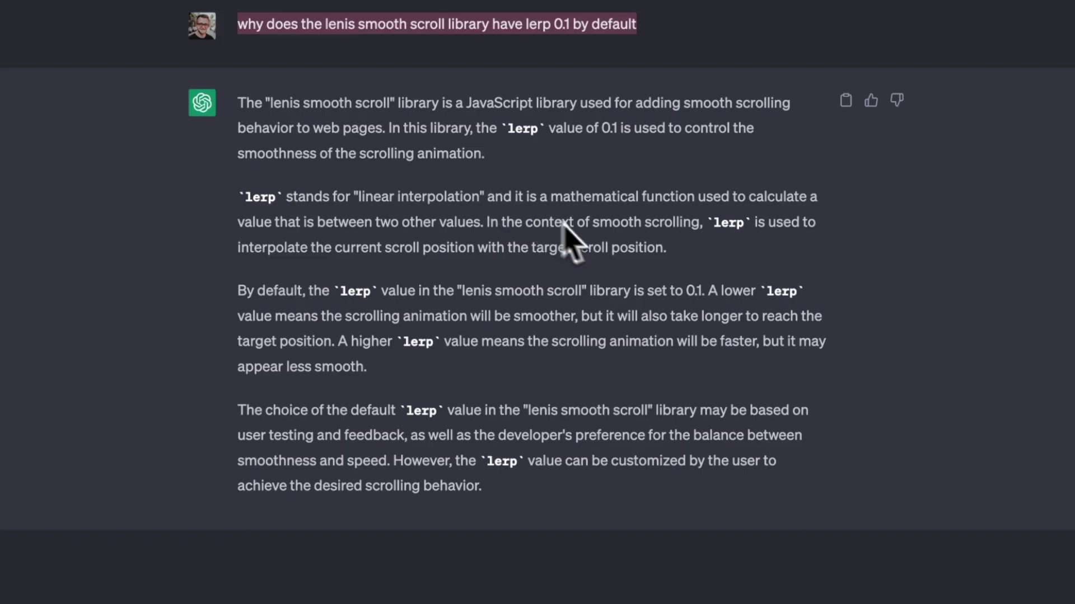
{"action": "left_click_drag", "start_coordinate": [711, 223], "coordinate": [683, 262]}
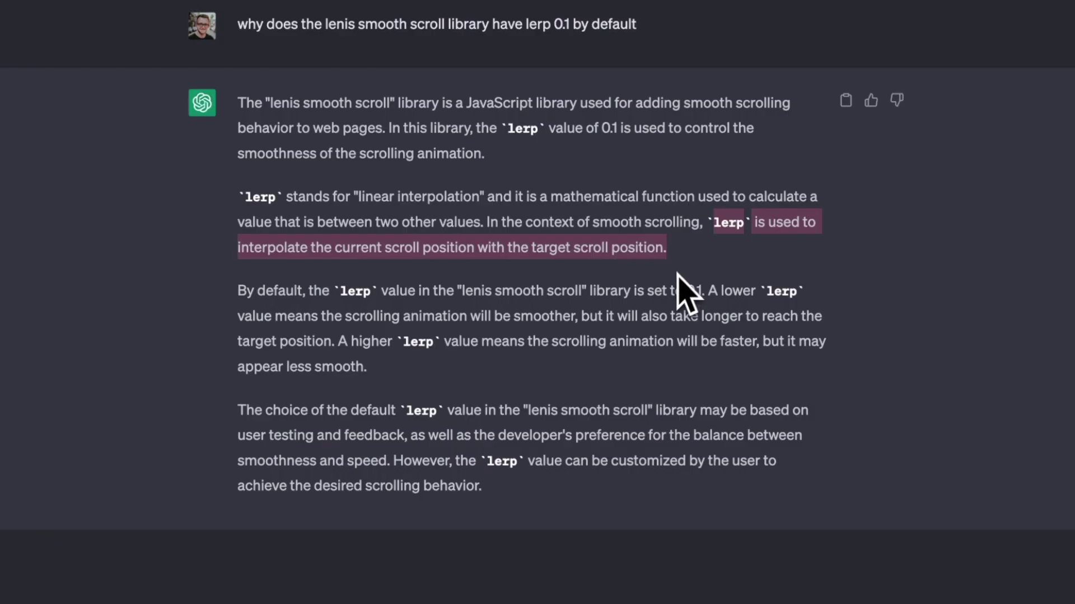
{"action": "left_click_drag", "start_coordinate": [704, 291], "coordinate": [577, 318]}
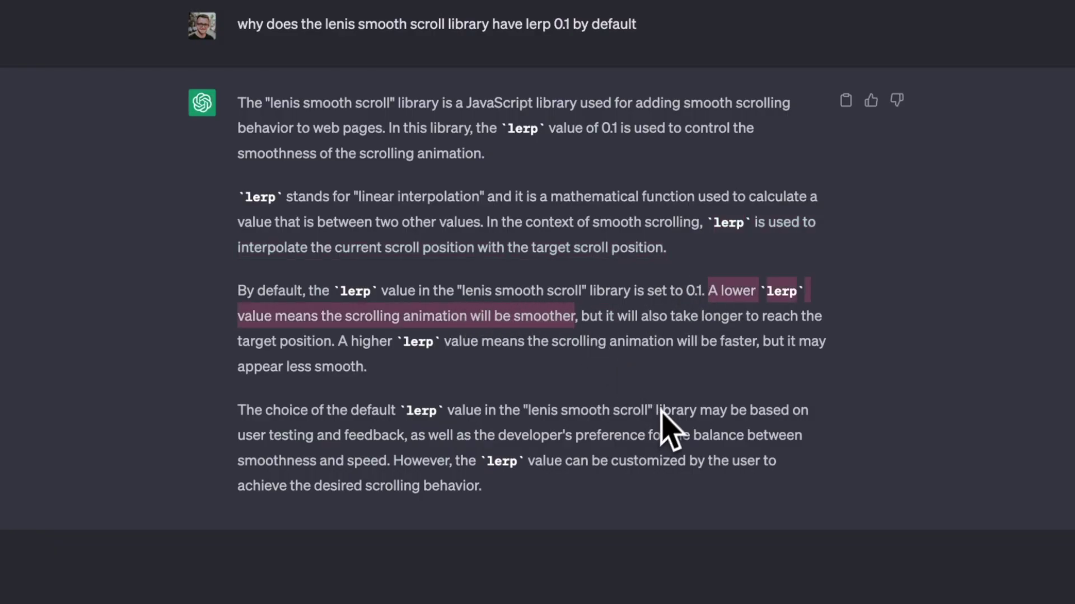
{"action": "left_click_drag", "start_coordinate": [648, 290], "coordinate": [705, 292]}
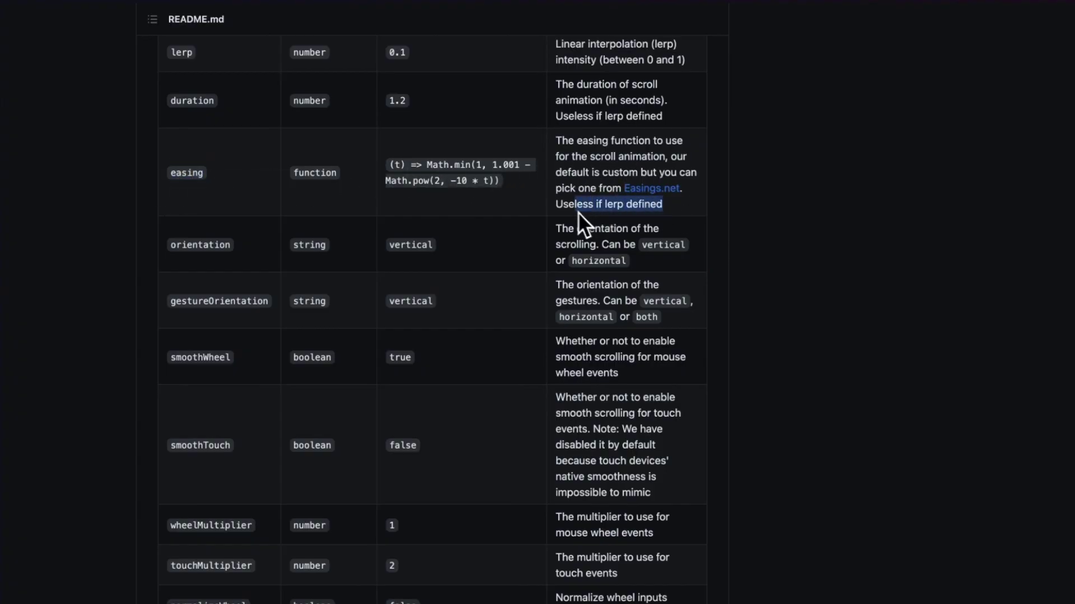
- In the Lenis README options table, highlight lerp's default value 0.1
{"action": "left_click", "coordinate": [670, 122]}
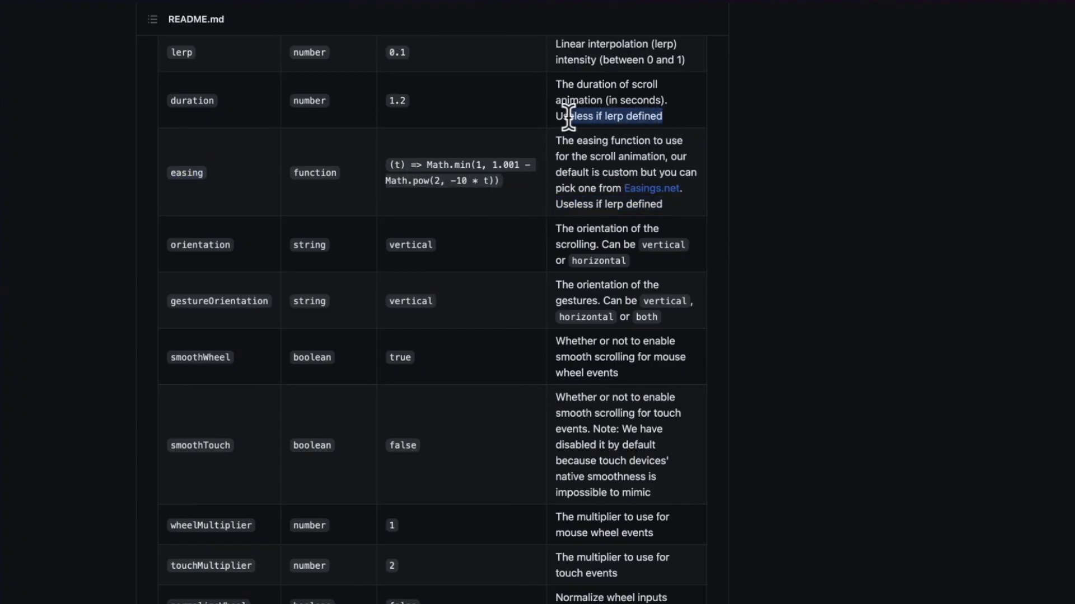
{"action": "left_click", "coordinate": [706, 120]}
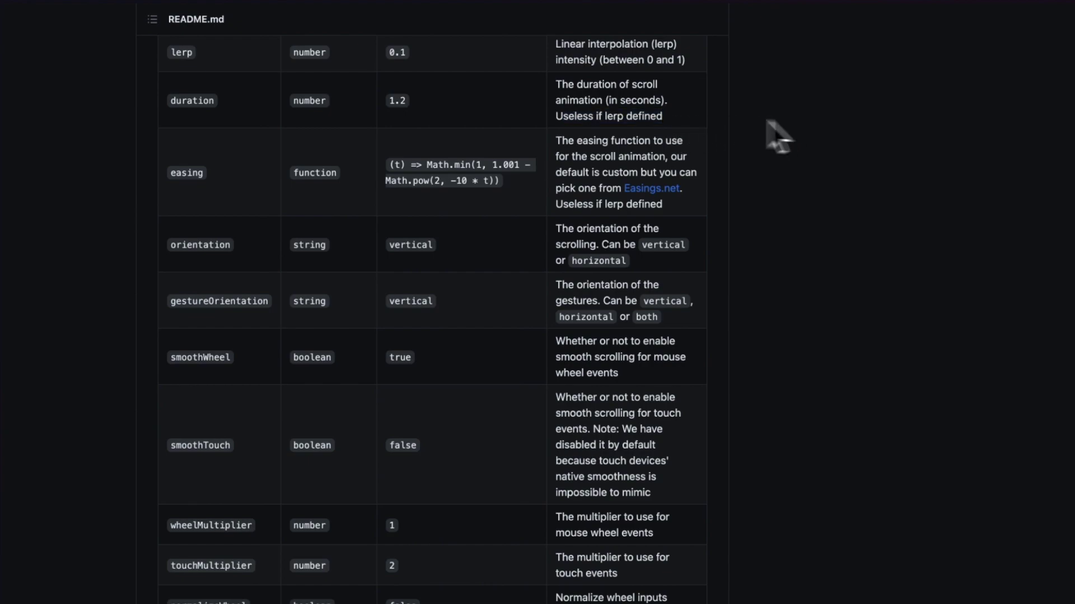
{"action": "left_click_drag", "start_coordinate": [428, 57], "coordinate": [371, 58]}
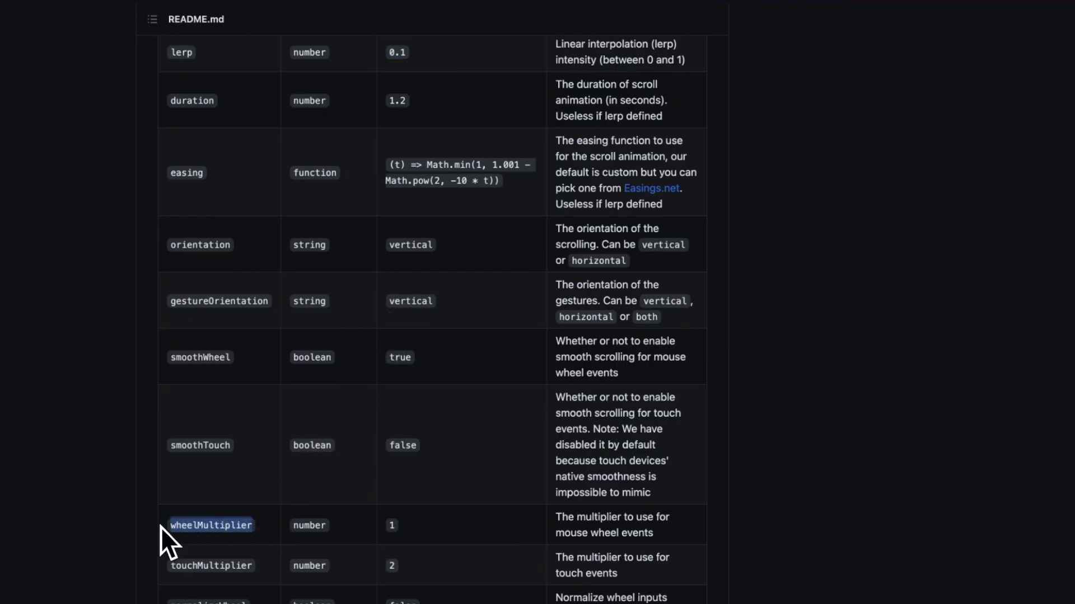
{"action": "left_click", "coordinate": [401, 527]}
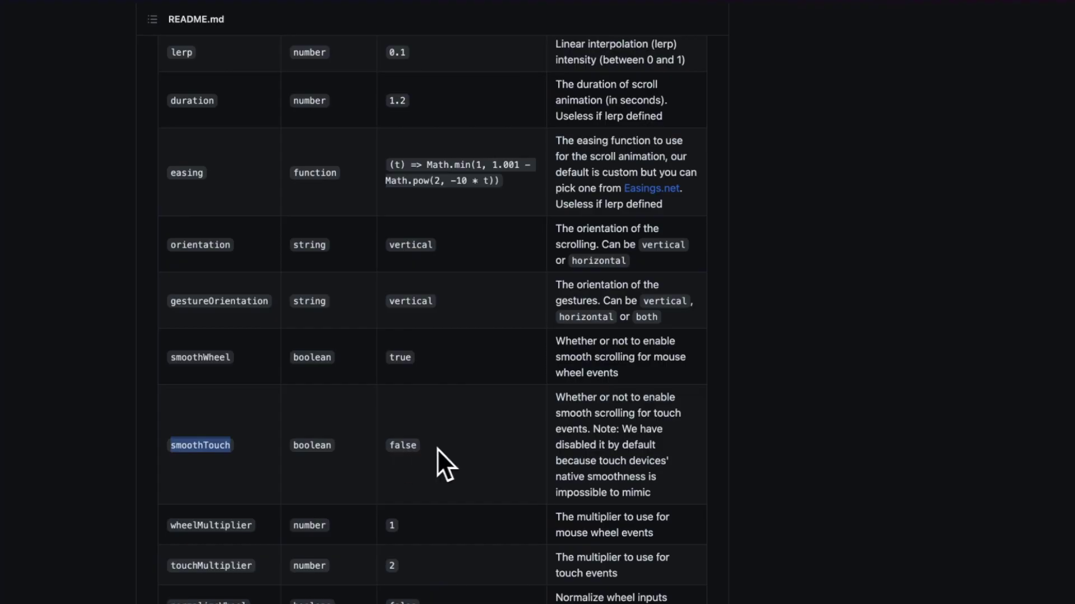
- Highlight touchMultiplier with default 2 and orientation with default vertical
{"action": "double_click", "coordinate": [174, 568]}
{"action": "double_click", "coordinate": [392, 566]}
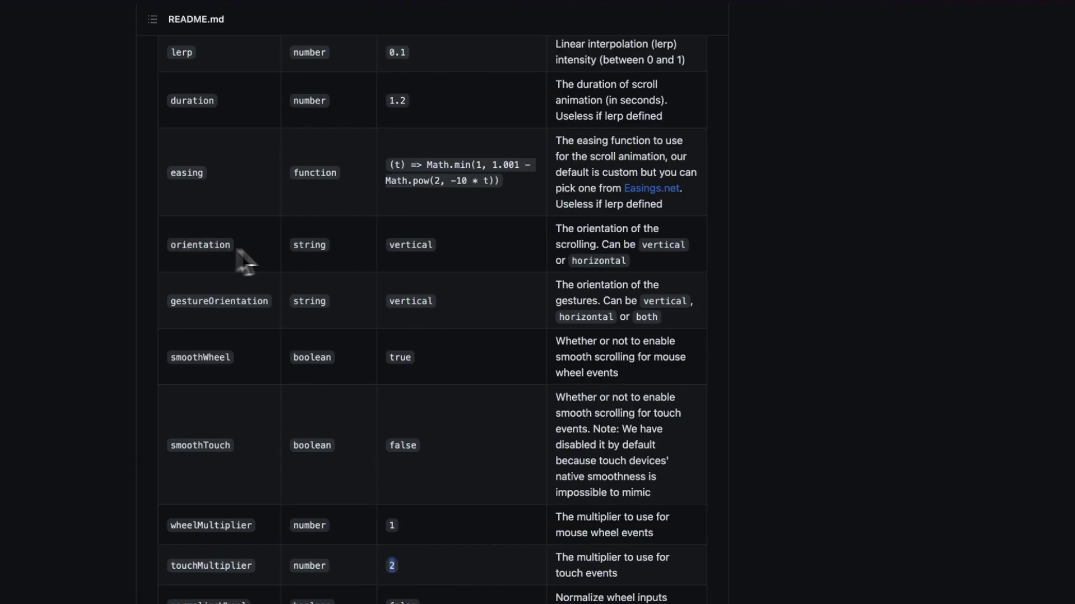
{"action": "double_click", "coordinate": [188, 244]}
{"action": "left_click", "coordinate": [390, 245]}
{"action": "left_click_drag", "start_coordinate": [390, 245], "coordinate": [440, 246]}
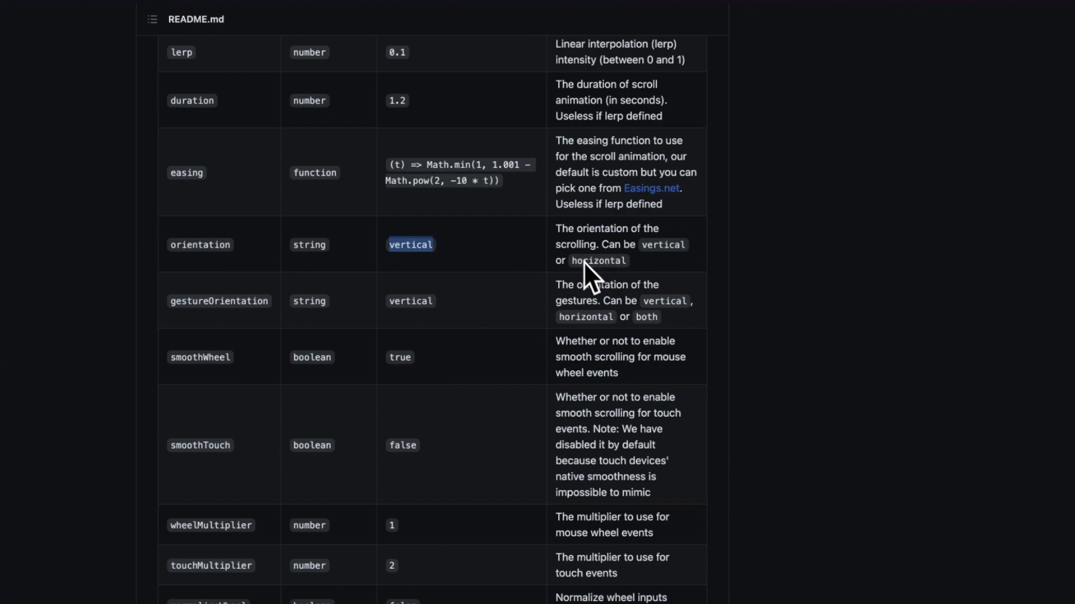
- Highlight gestureOrientation's default vertical and its other allowed values, then scroll toward infinite
{"action": "left_click_drag", "start_coordinate": [173, 300], "coordinate": [280, 302]}
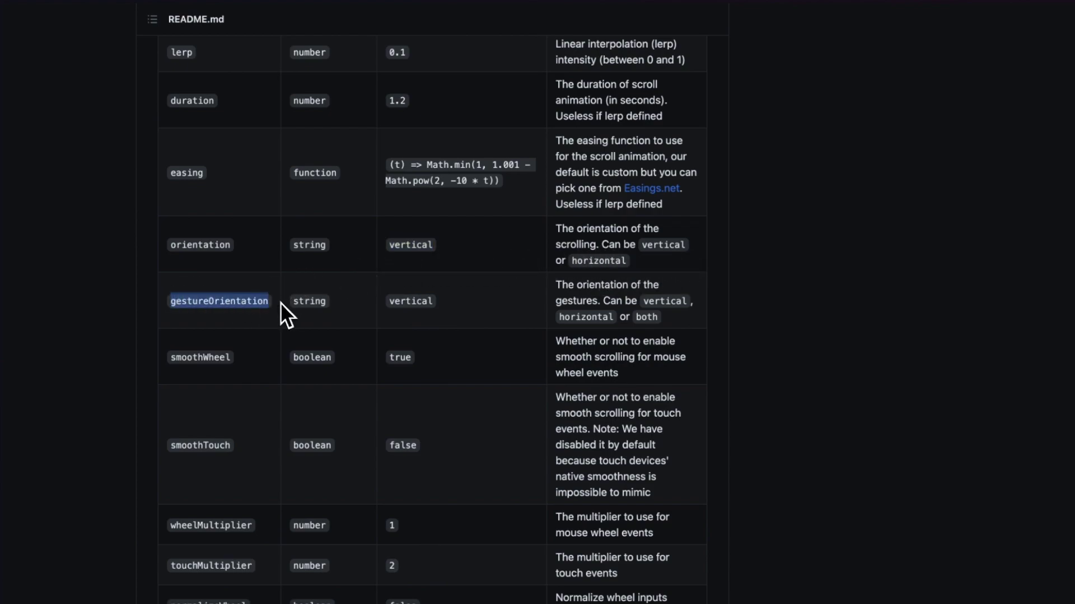
{"action": "left_click_drag", "start_coordinate": [388, 305], "coordinate": [468, 310]}
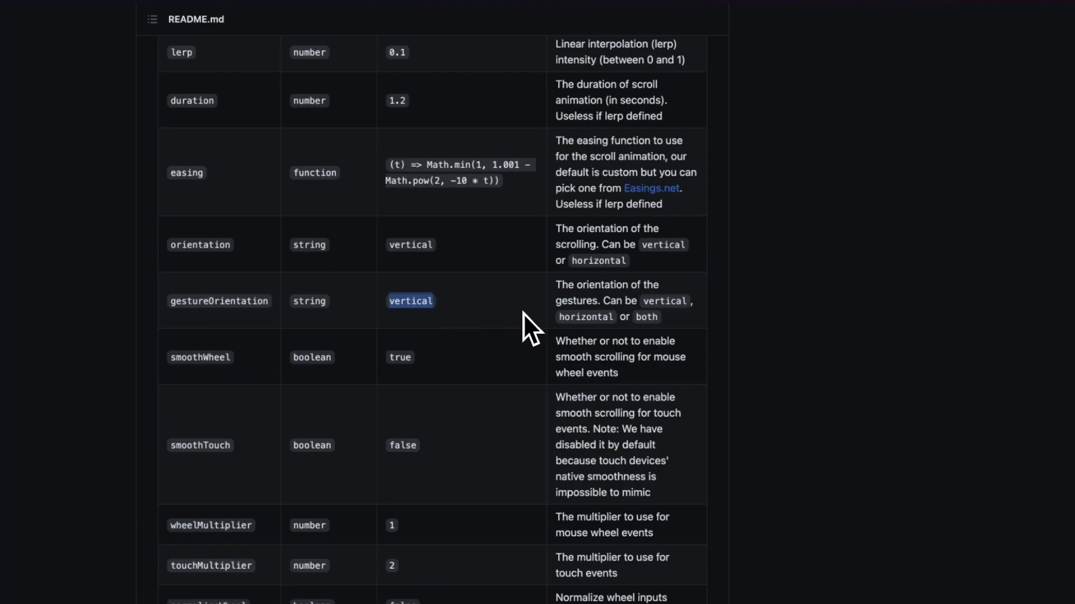
{"action": "left_click_drag", "start_coordinate": [563, 317], "coordinate": [615, 319]}
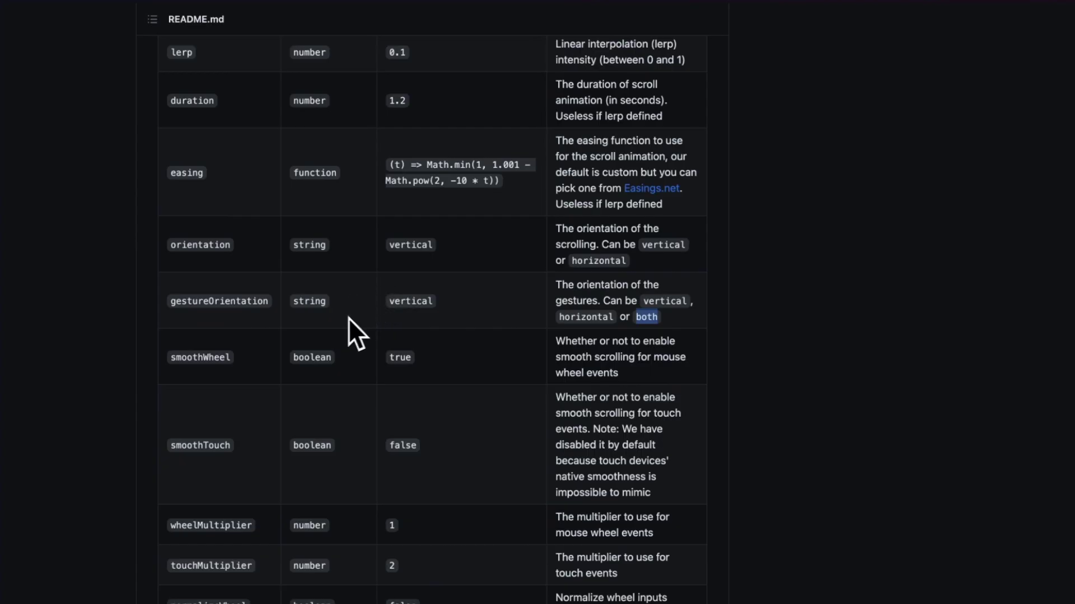
{"action": "scroll", "coordinate": [392, 380], "scroll_direction": "down", "scroll_amount": 4}
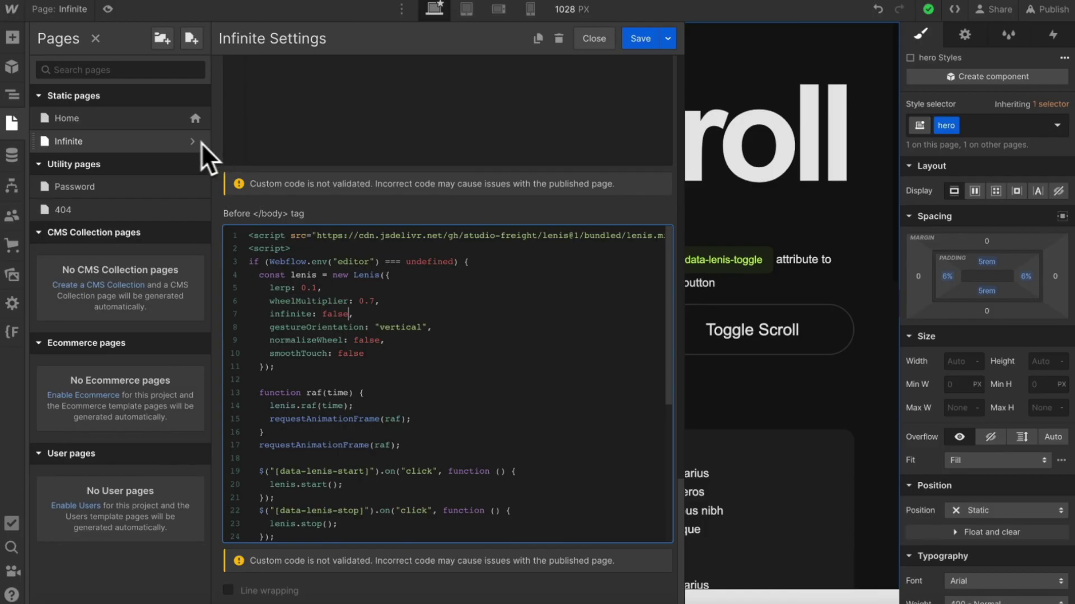
- Change the Lenis option infinite from false to true in the Infinite page code
{"action": "left_click", "coordinate": [313, 199]}
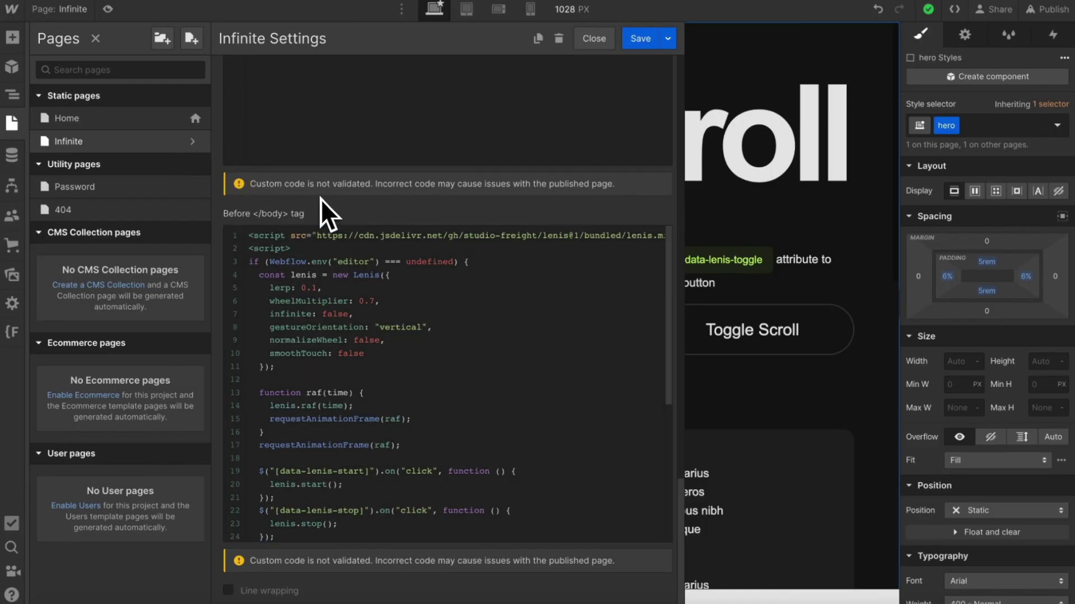
{"action": "left_click", "coordinate": [347, 311]}
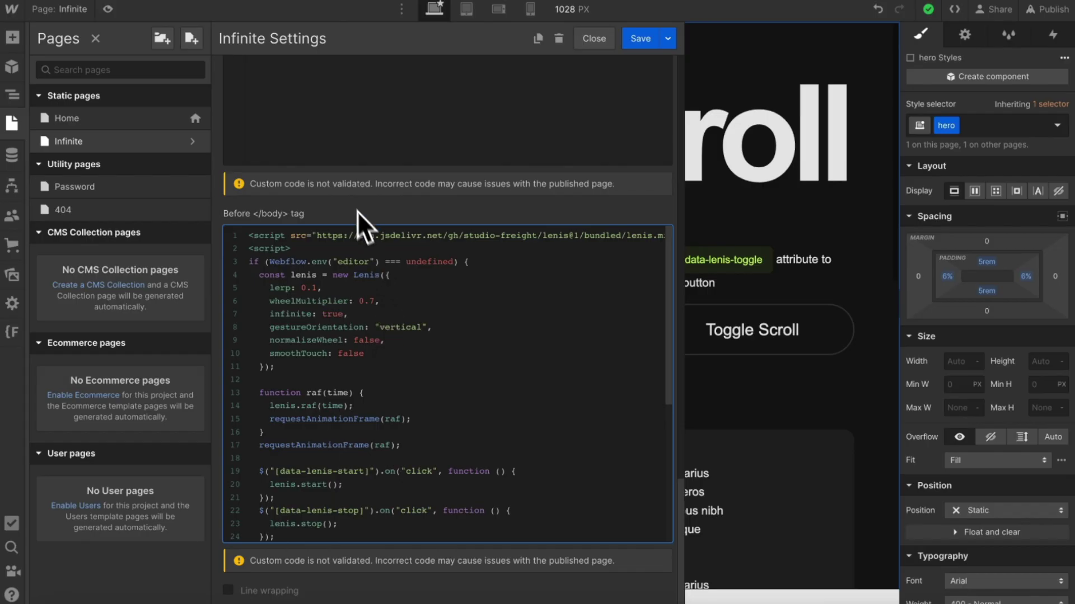
{"action": "scroll", "coordinate": [357, 211], "scroll_direction": "up", "scroll_amount": 3}
- Paste scrollbar-hiding CSS into the head style block and save the page settings
{"action": "left_click", "coordinate": [275, 119]}
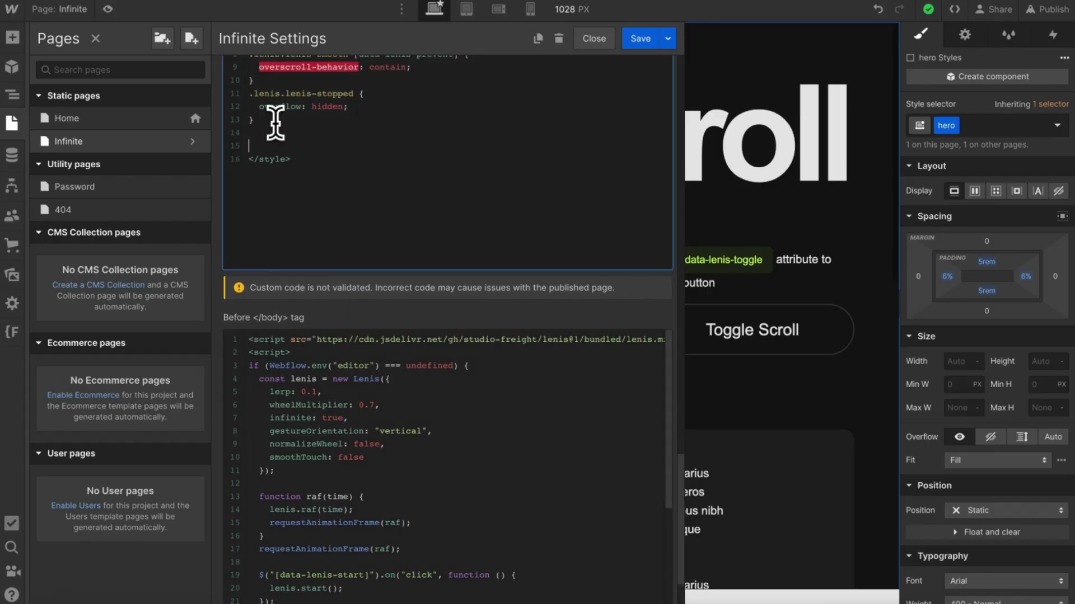
{"action": "type", "text": "body::-webkit-scrollbar {display: none;} body {-ms-overflow-style: none; scrollbar-width: none;}"}
{"action": "left_click_drag", "start_coordinate": [543, 159], "coordinate": [248, 145]}
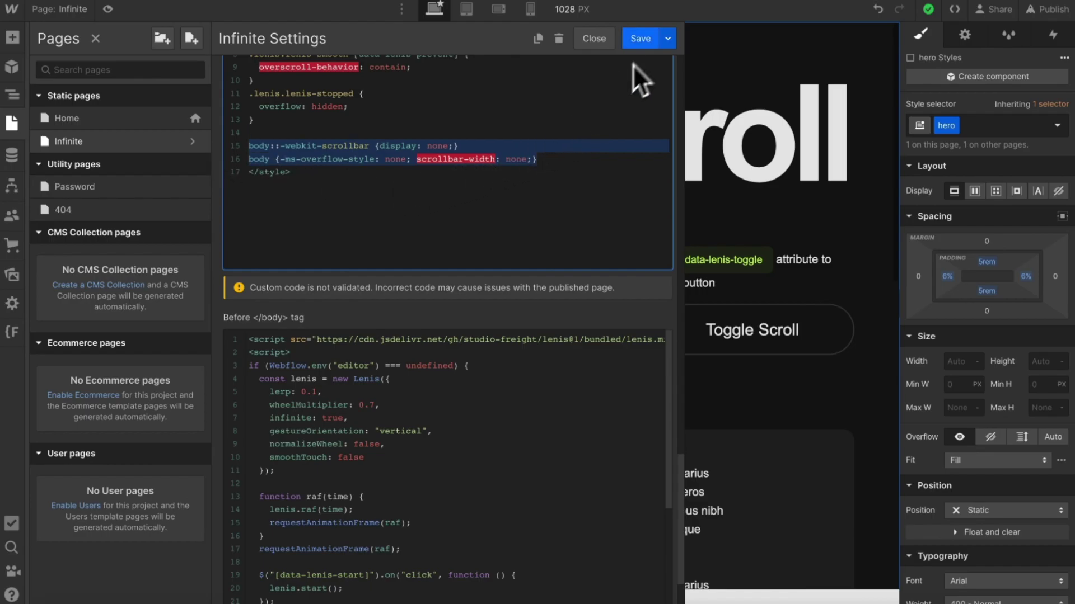
{"action": "left_click", "coordinate": [641, 37]}
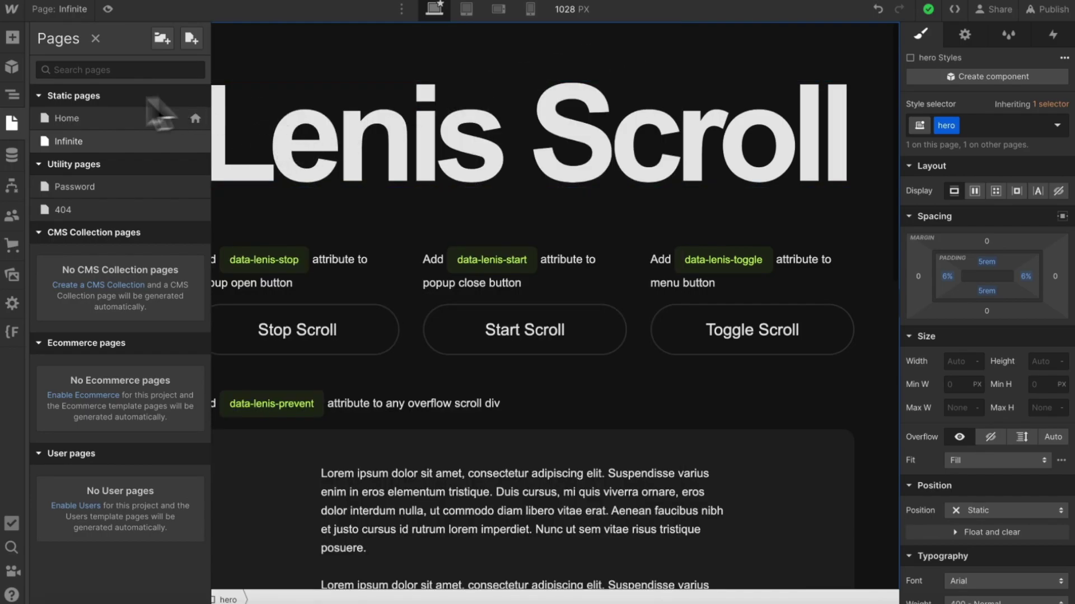
- Duplicate the image in Navigator and place the copy above the hero section
{"action": "left_click", "coordinate": [19, 98]}
{"action": "left_click", "coordinate": [75, 88]}
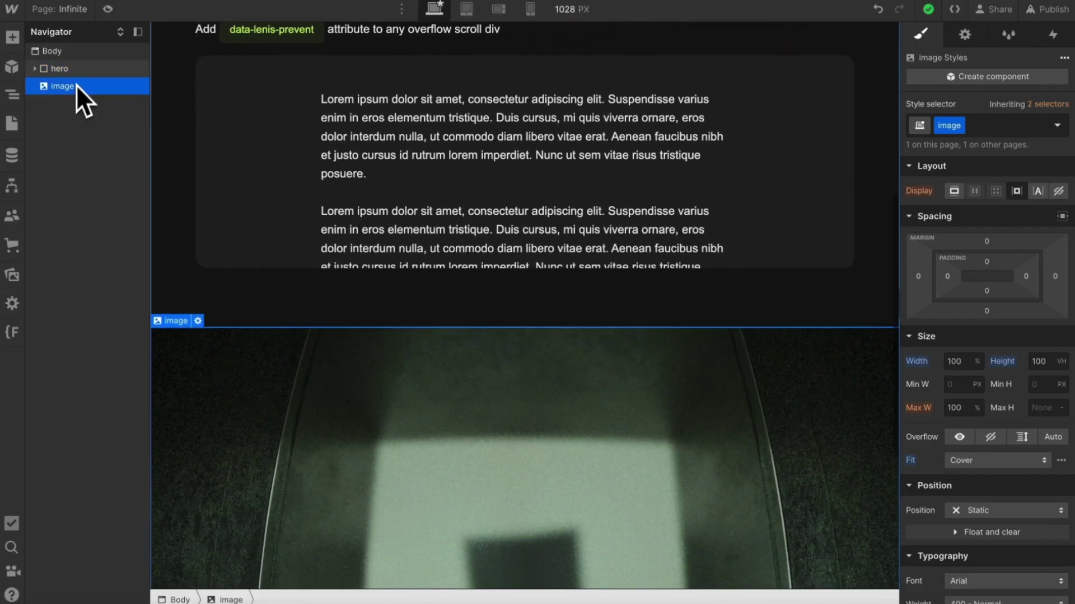
{"action": "left_click", "coordinate": [86, 51]}
{"action": "key", "text": "ctrl+v"}
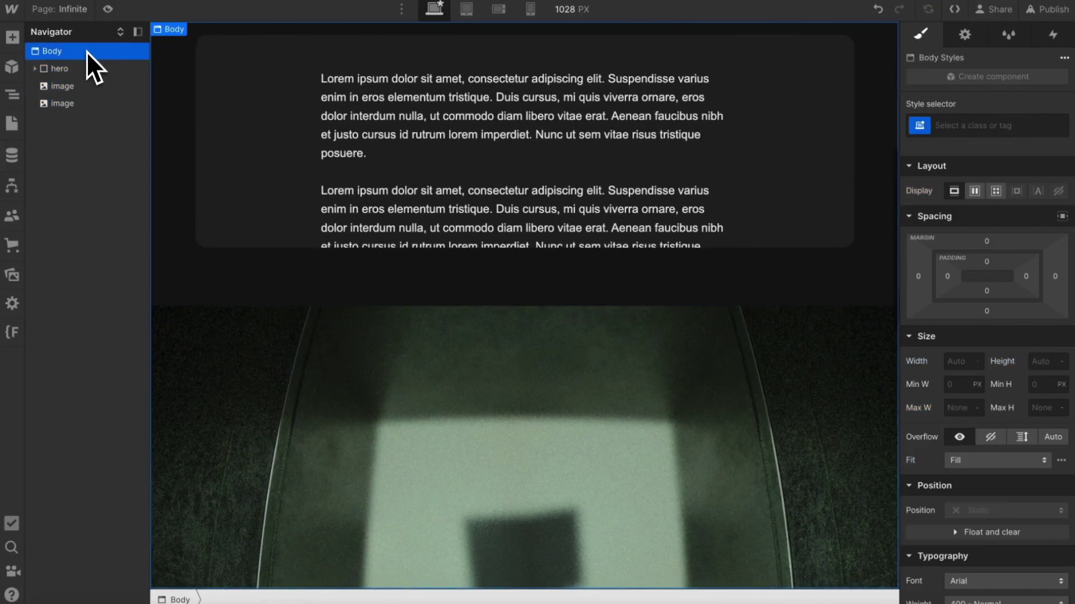
{"action": "left_click_drag", "start_coordinate": [69, 102], "coordinate": [67, 61]}
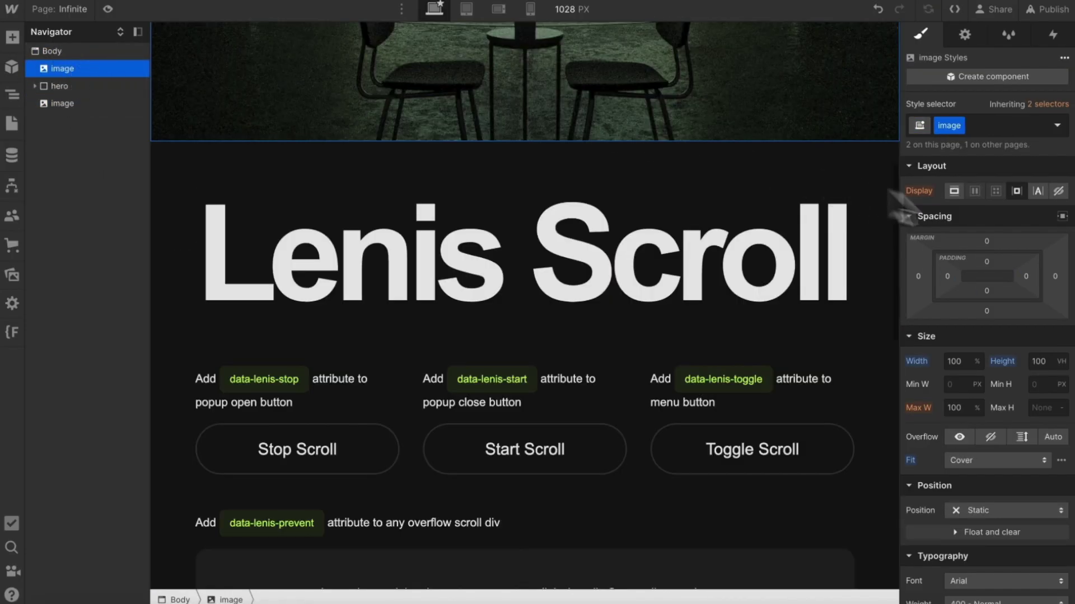
{"action": "scroll", "coordinate": [750, 234], "scroll_direction": "up", "scroll_amount": 8}
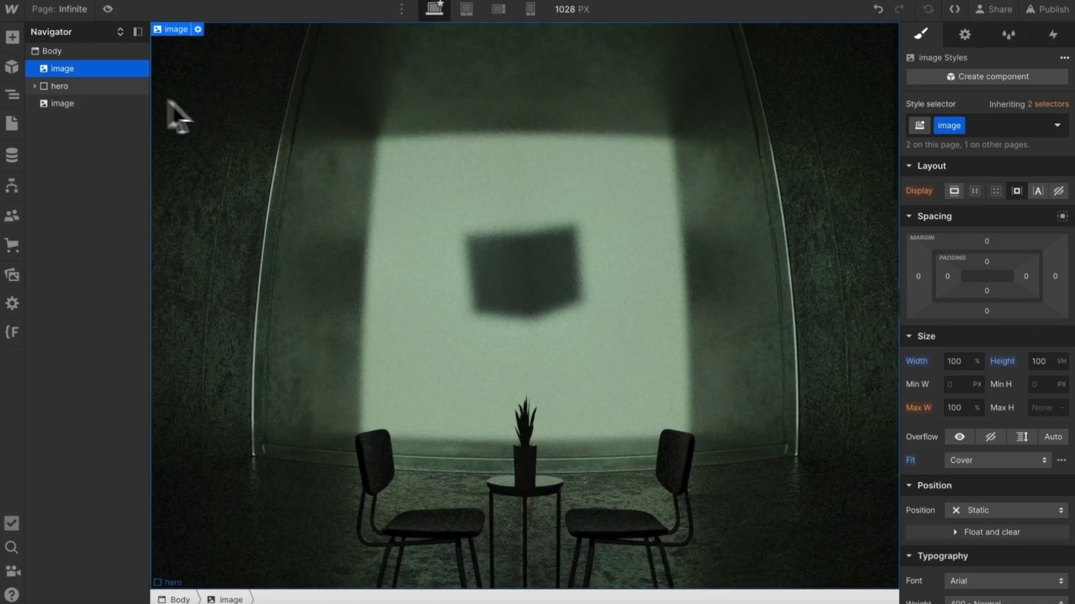
{"action": "left_click", "coordinate": [76, 104]}
{"action": "scroll", "coordinate": [361, 230], "scroll_direction": "down", "scroll_amount": 10}
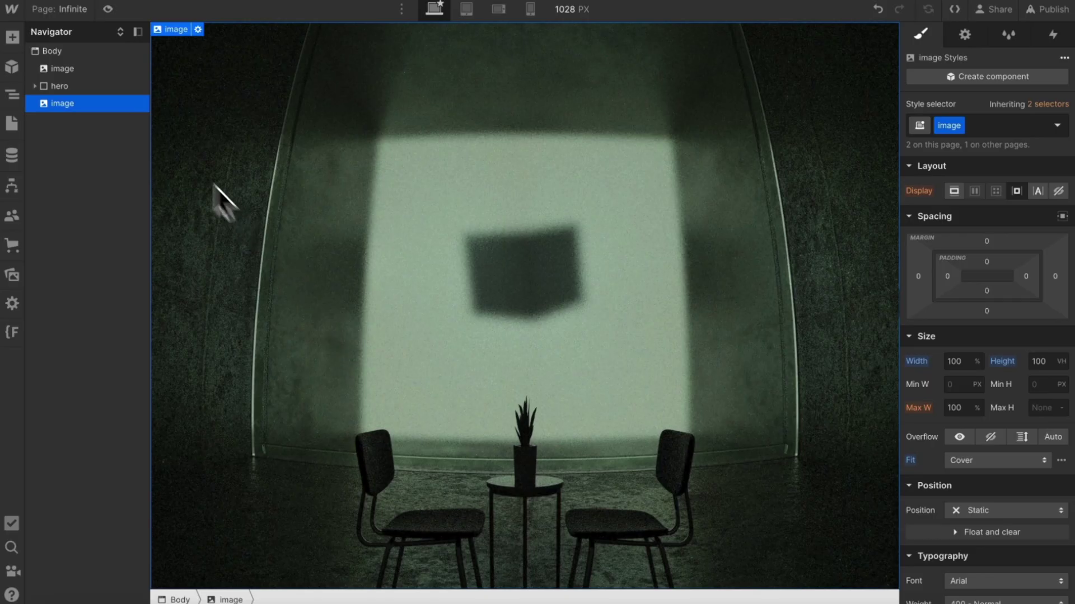
{"action": "scroll", "coordinate": [257, 113], "scroll_direction": "up", "scroll_amount": 3}
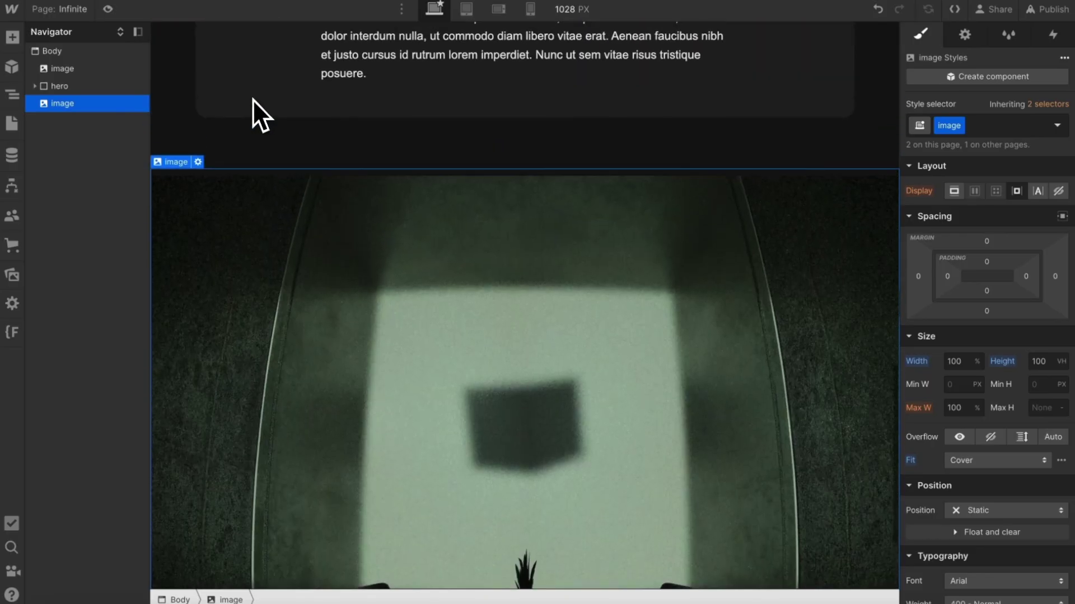
{"action": "scroll", "coordinate": [256, 113], "scroll_direction": "down", "scroll_amount": 3}
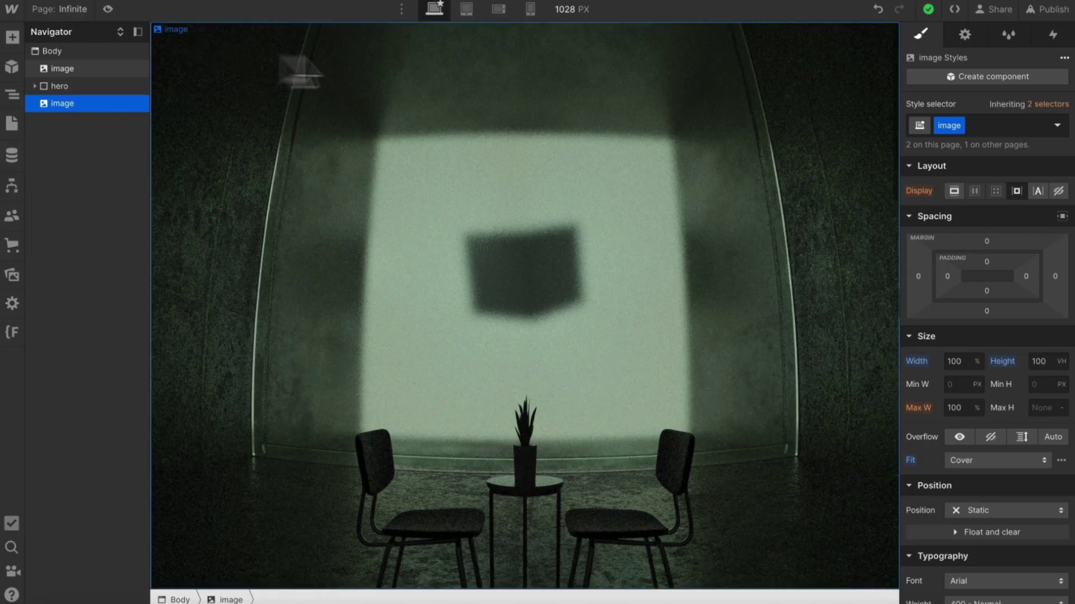
- Publish the site to the staging domain and open the live staging page
{"action": "left_click", "coordinate": [1034, 7]}
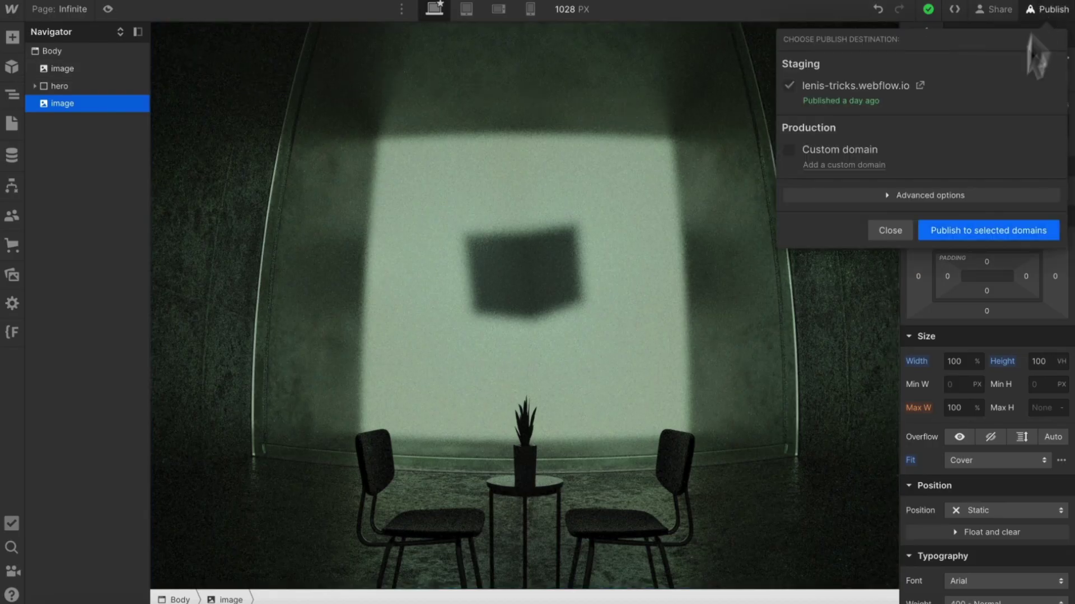
{"action": "left_click", "coordinate": [972, 231]}
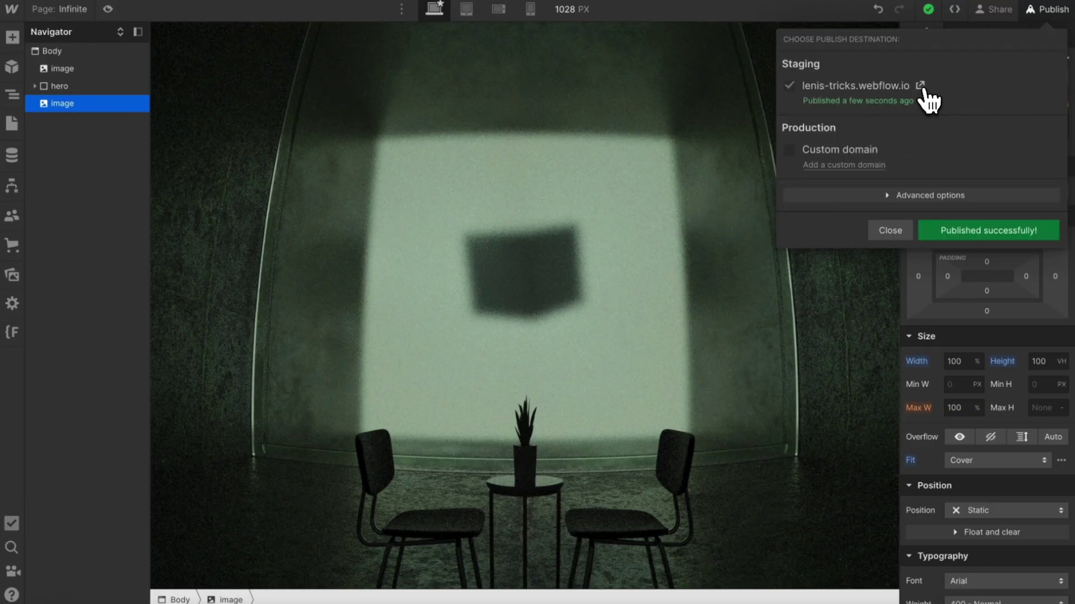
{"action": "left_click", "coordinate": [921, 87]}
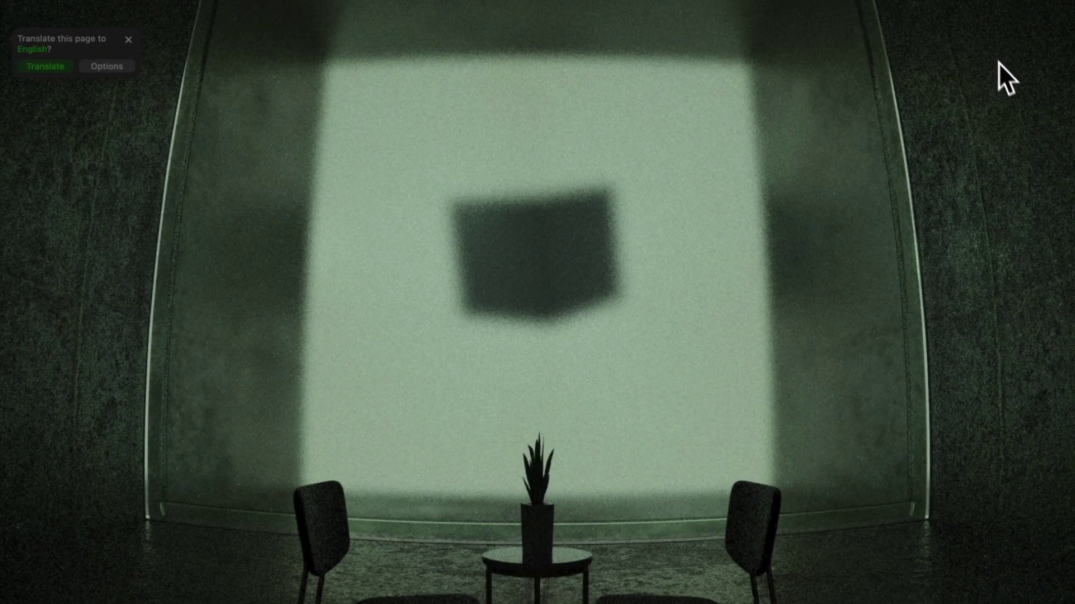
{"action": "scroll", "coordinate": [1033, 81], "scroll_direction": "down", "scroll_amount": 15}
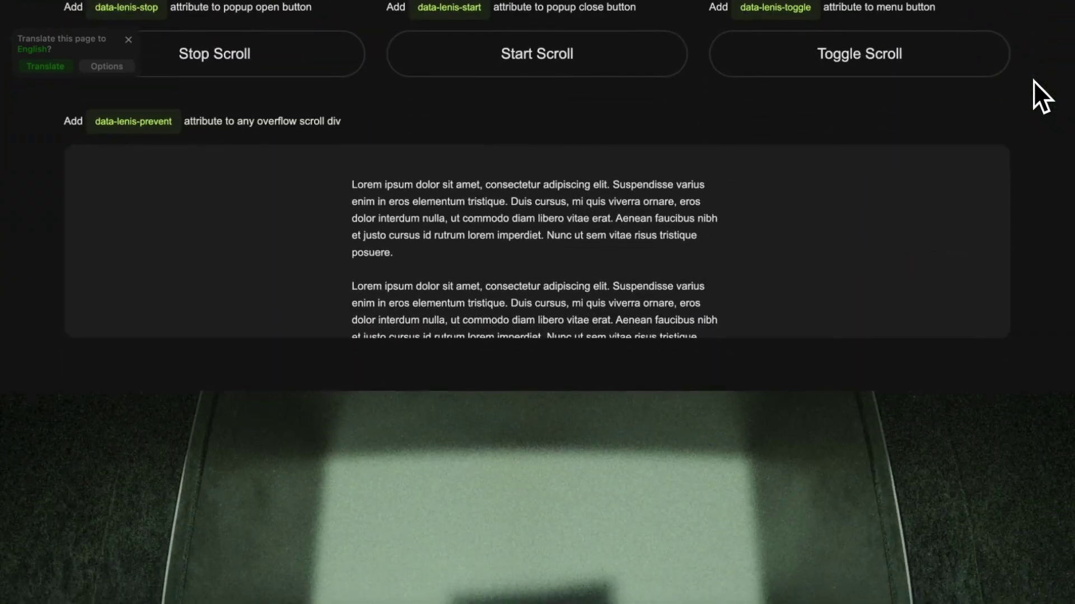
{"action": "scroll", "coordinate": [1033, 80], "scroll_direction": "down", "scroll_amount": 15}
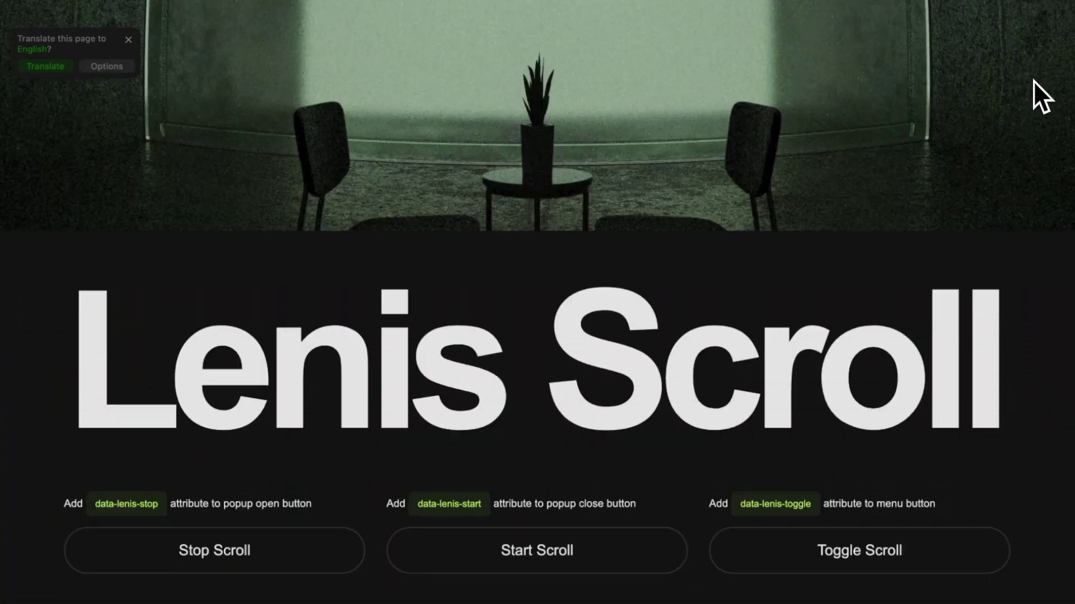
{"action": "scroll", "coordinate": [1033, 80], "scroll_direction": "down", "scroll_amount": 15}
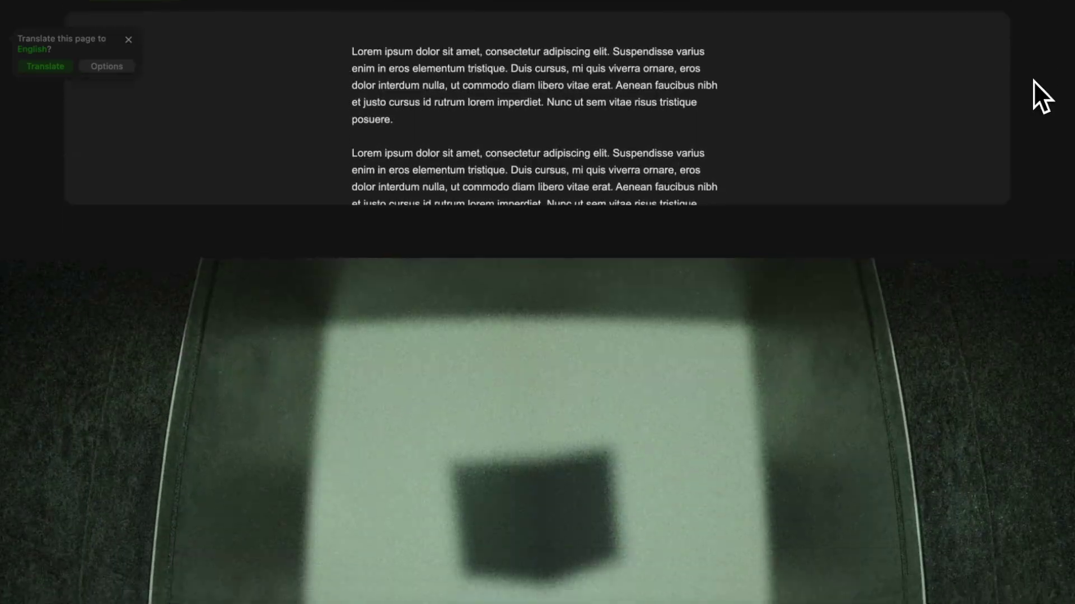
{"action": "scroll", "coordinate": [1033, 81], "scroll_direction": "down", "scroll_amount": 15}
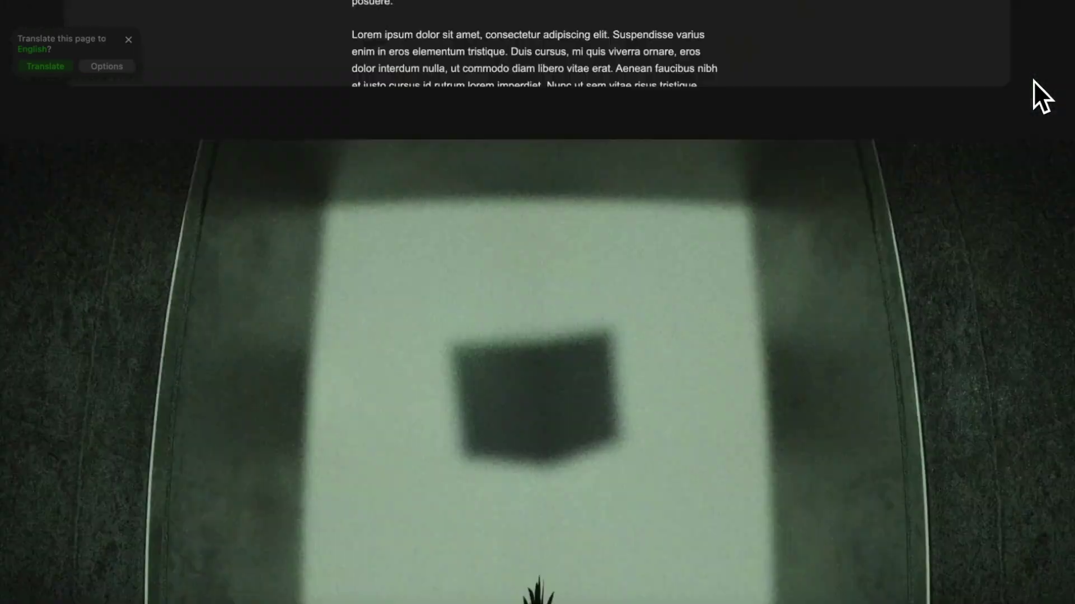
{"action": "scroll", "coordinate": [1033, 81], "scroll_direction": "down", "scroll_amount": 15}
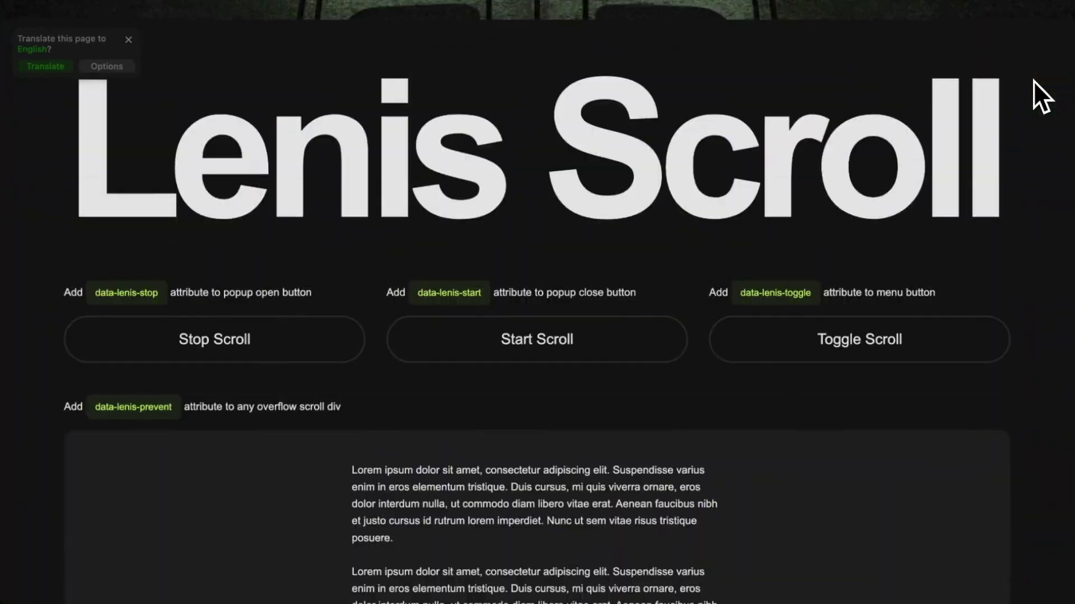
{"action": "scroll", "coordinate": [1033, 81], "scroll_direction": "down", "scroll_amount": 15}
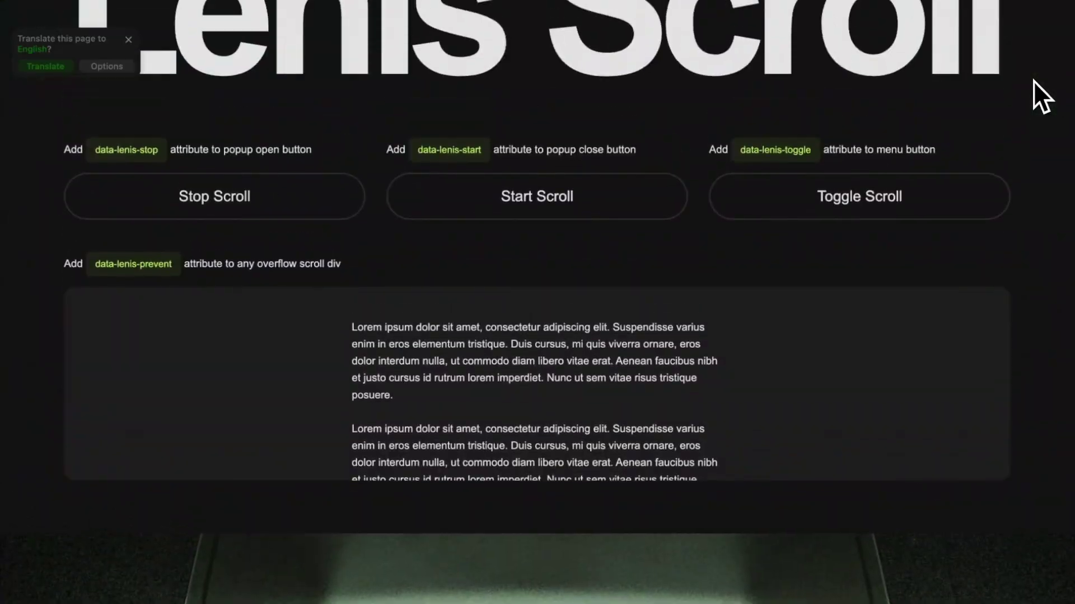
{"action": "scroll", "coordinate": [1034, 81], "scroll_direction": "down", "scroll_amount": 15}
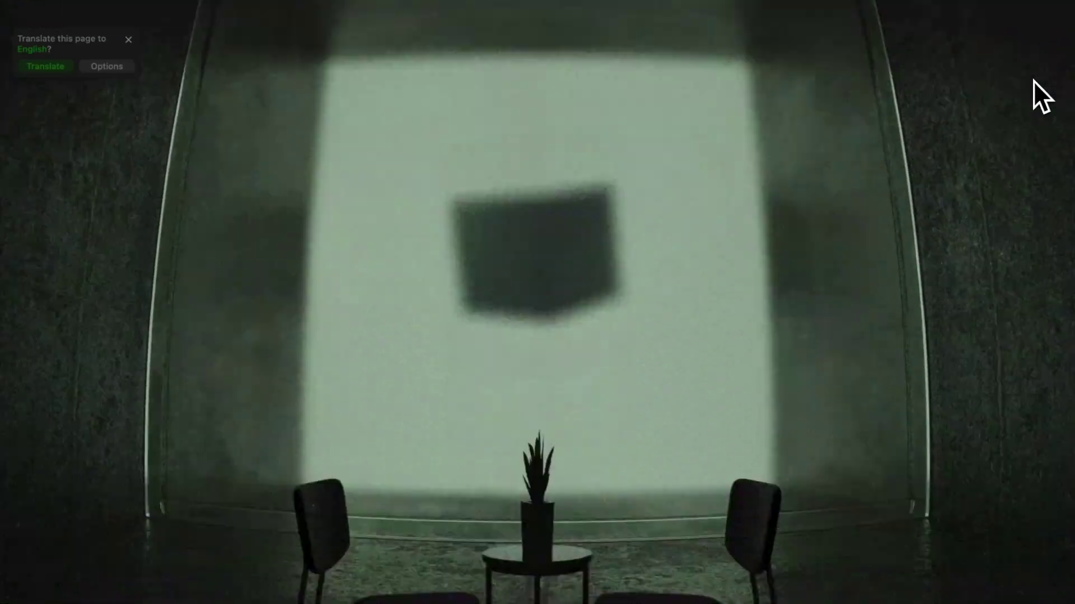
{"action": "scroll", "coordinate": [1034, 81], "scroll_direction": "down", "scroll_amount": 12}
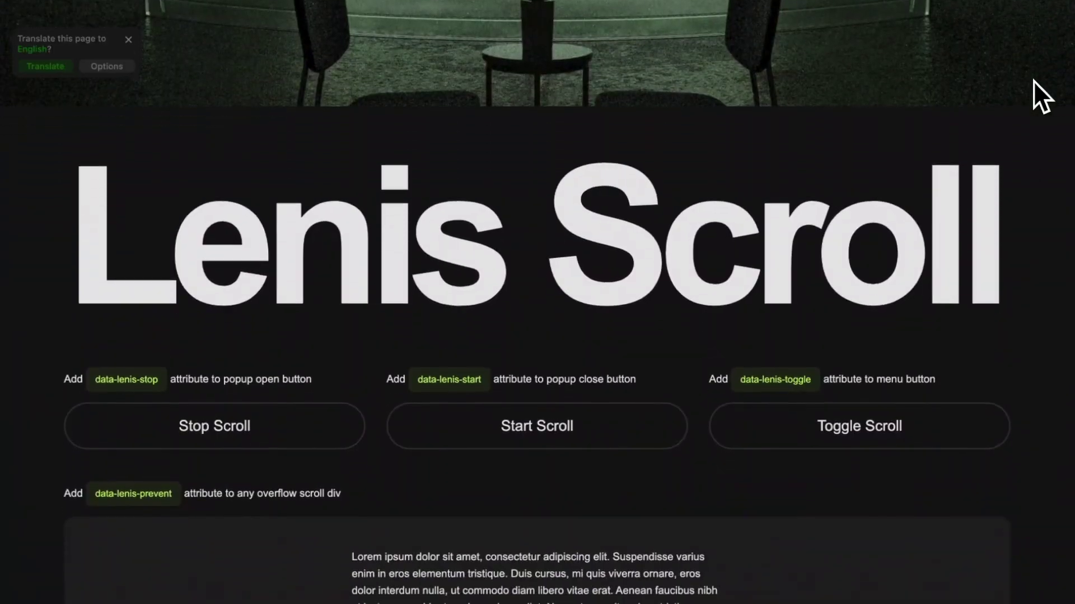